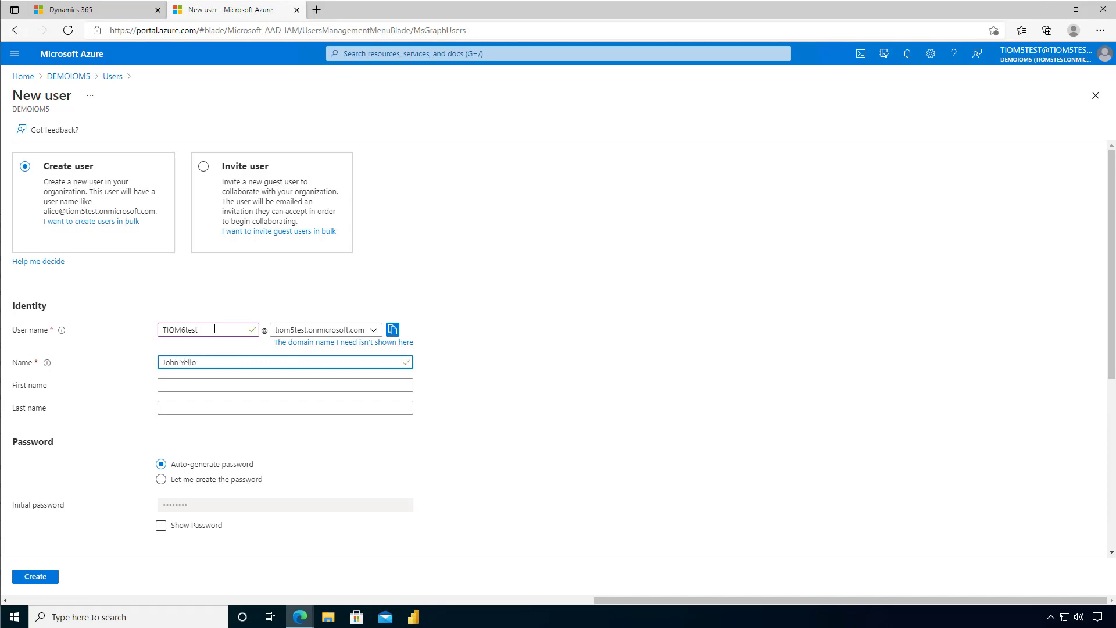
Fill in the new user's first and last name, copy the full user name, and create the user.
key(Tab)
text(John)
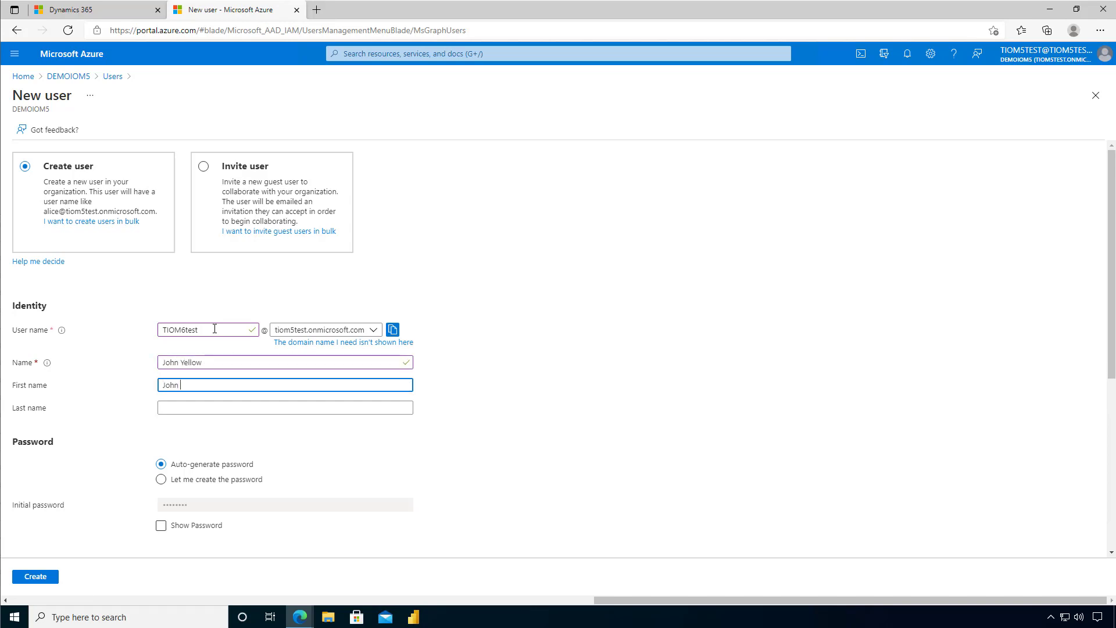
key(Tab)
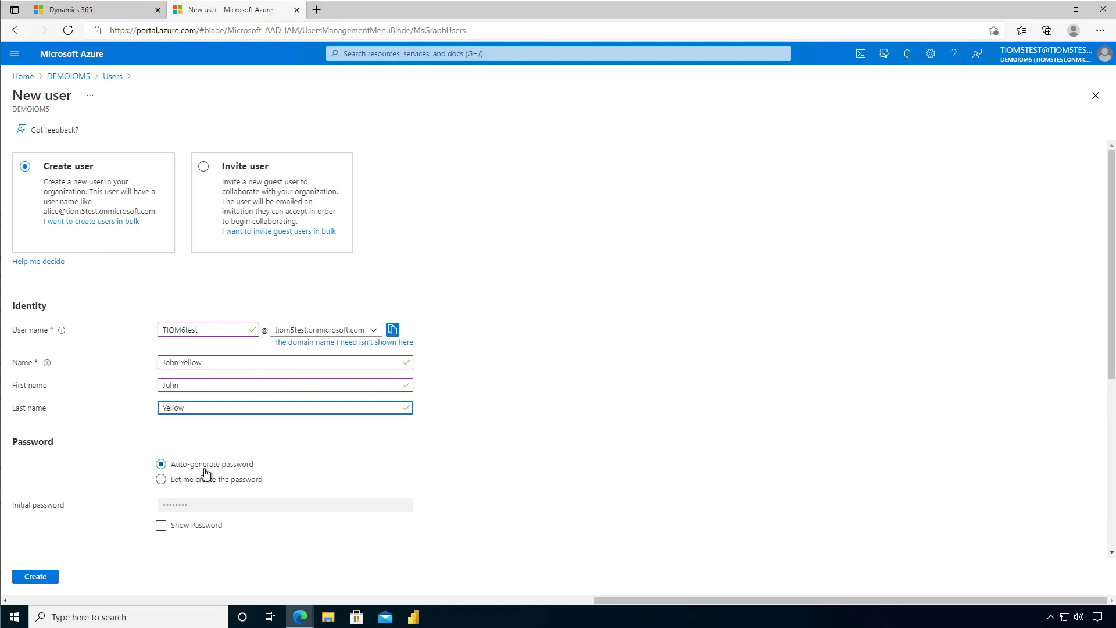
click(162, 528)
click(393, 330)
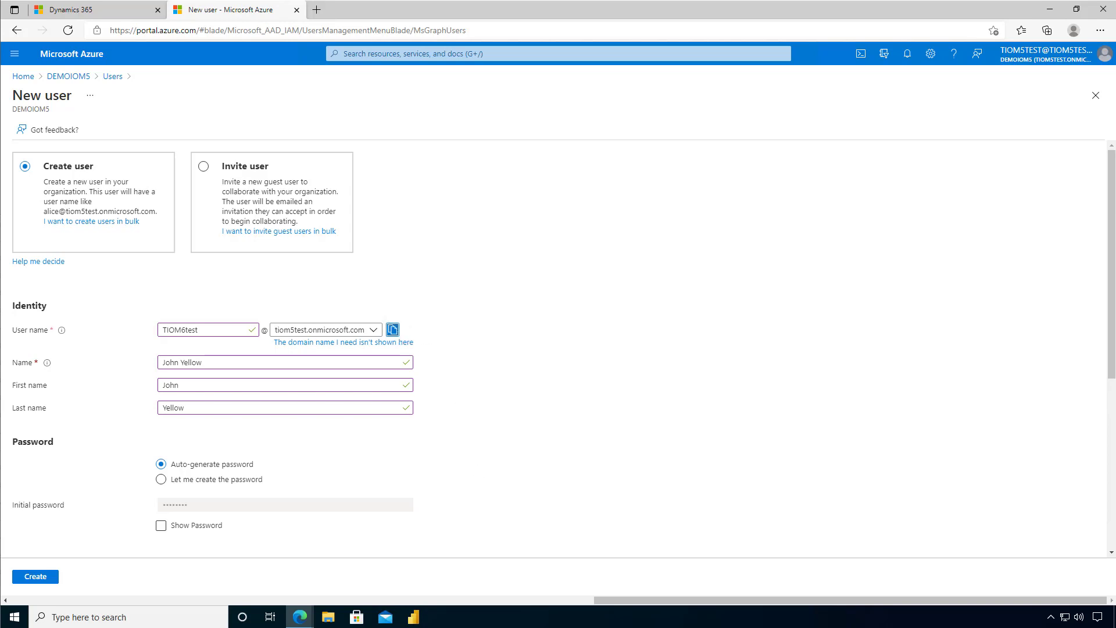
click(30, 577)
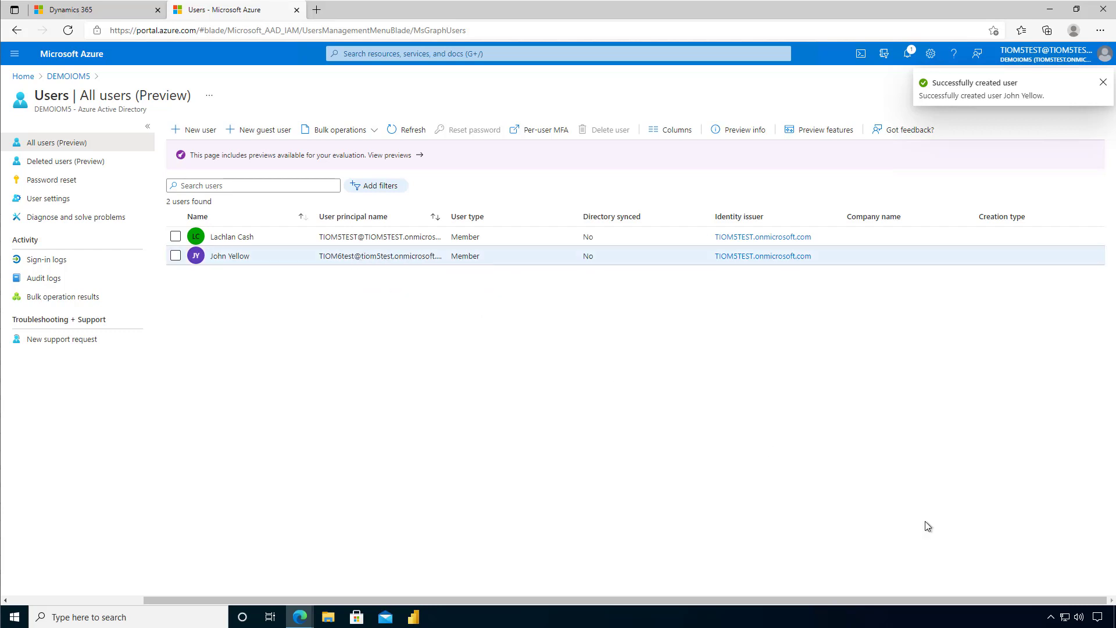
Assign the Global administrator directory role to the newly created user, refresh the assigned roles, and return to the user list.
click(372, 257)
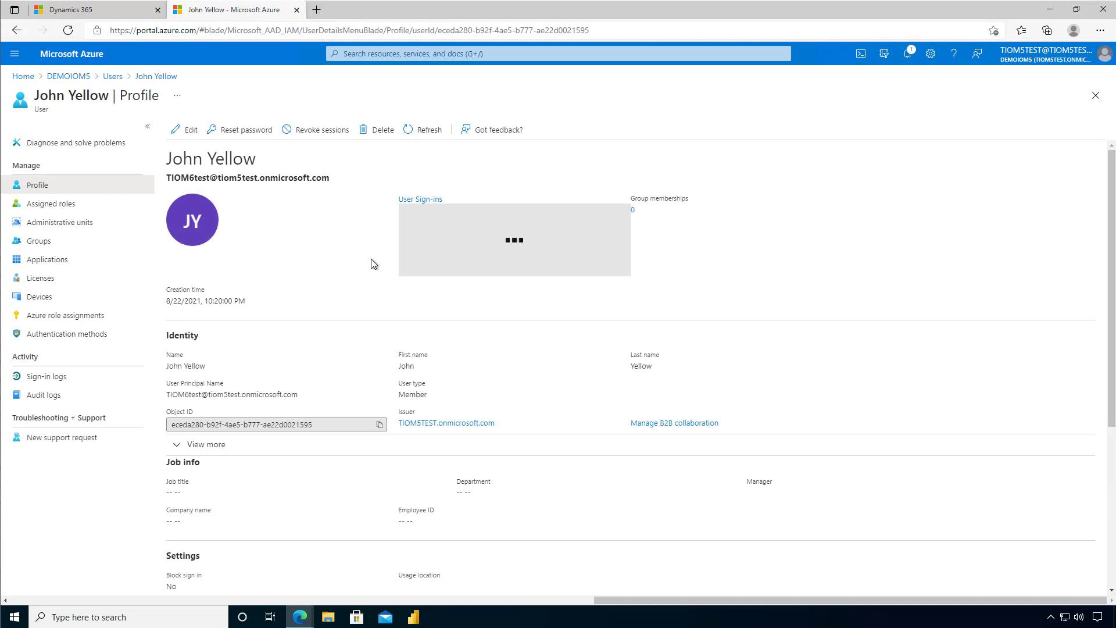
click(56, 204)
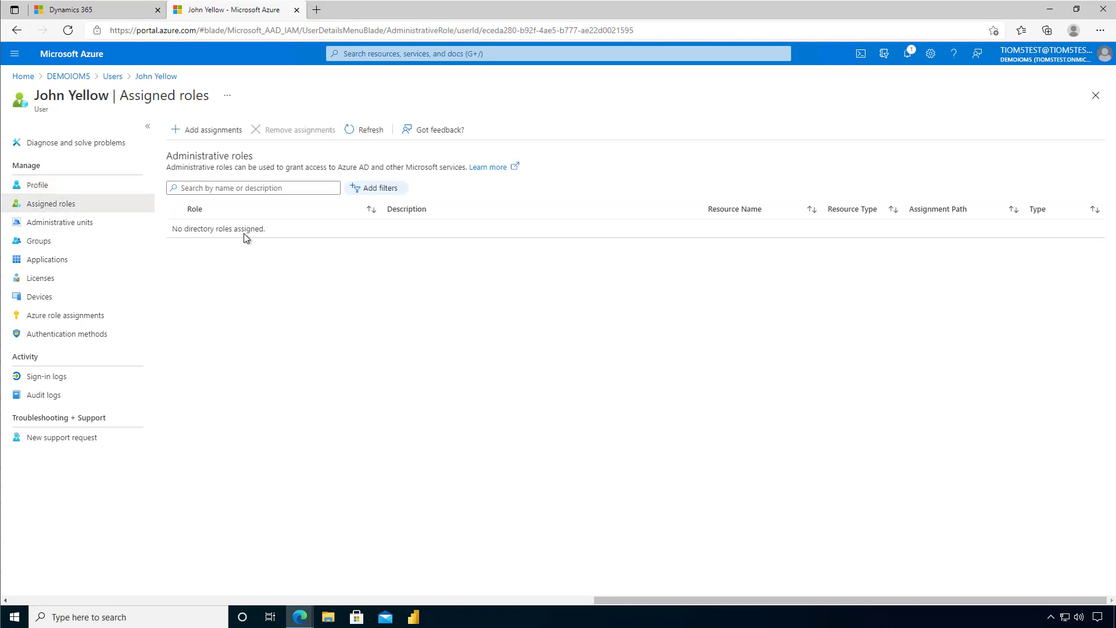
click(213, 137)
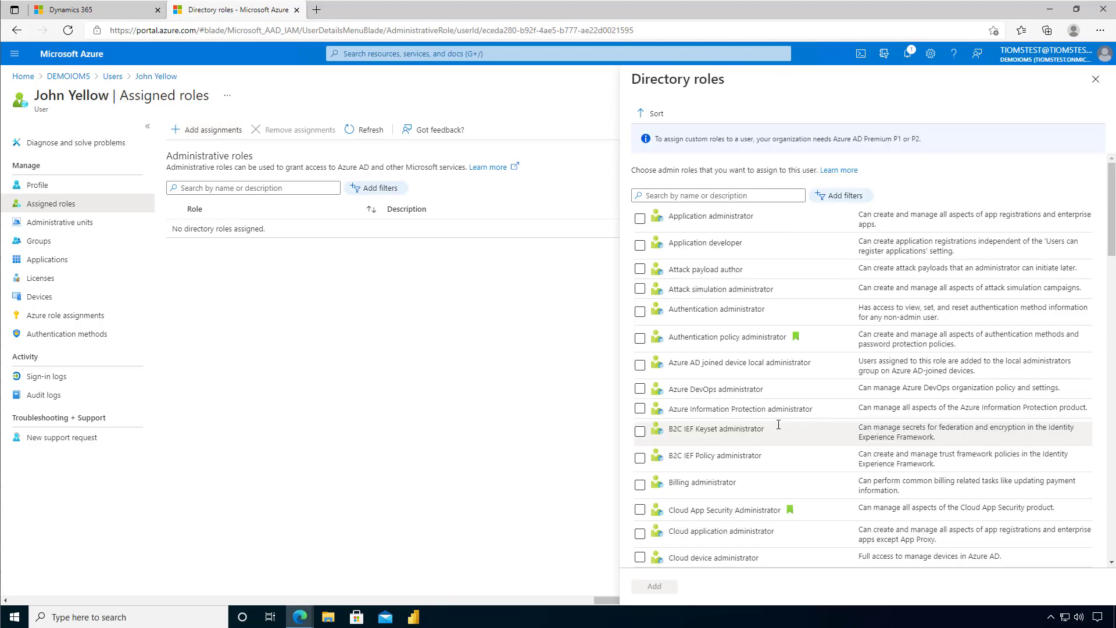
scroll(809, 419, down, 7)
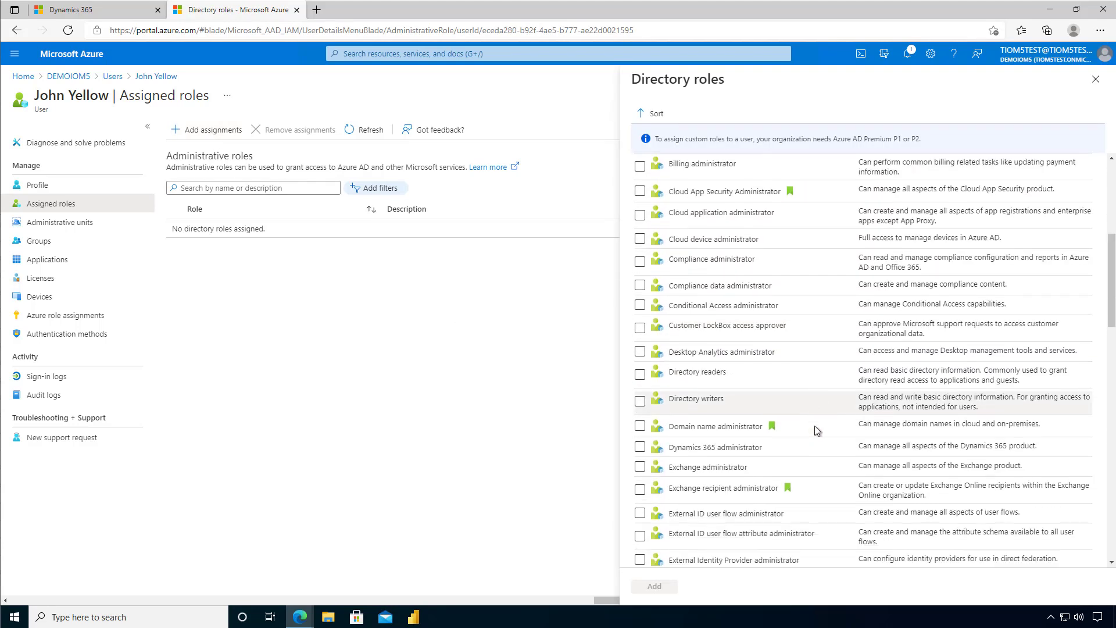
scroll(817, 433, down, 2)
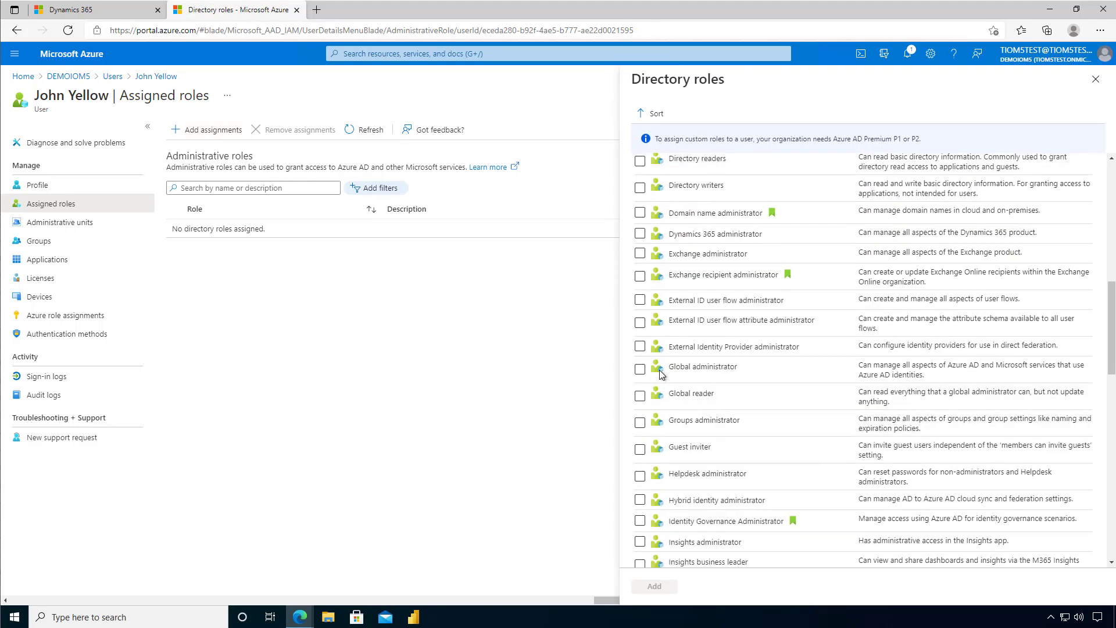
click(639, 370)
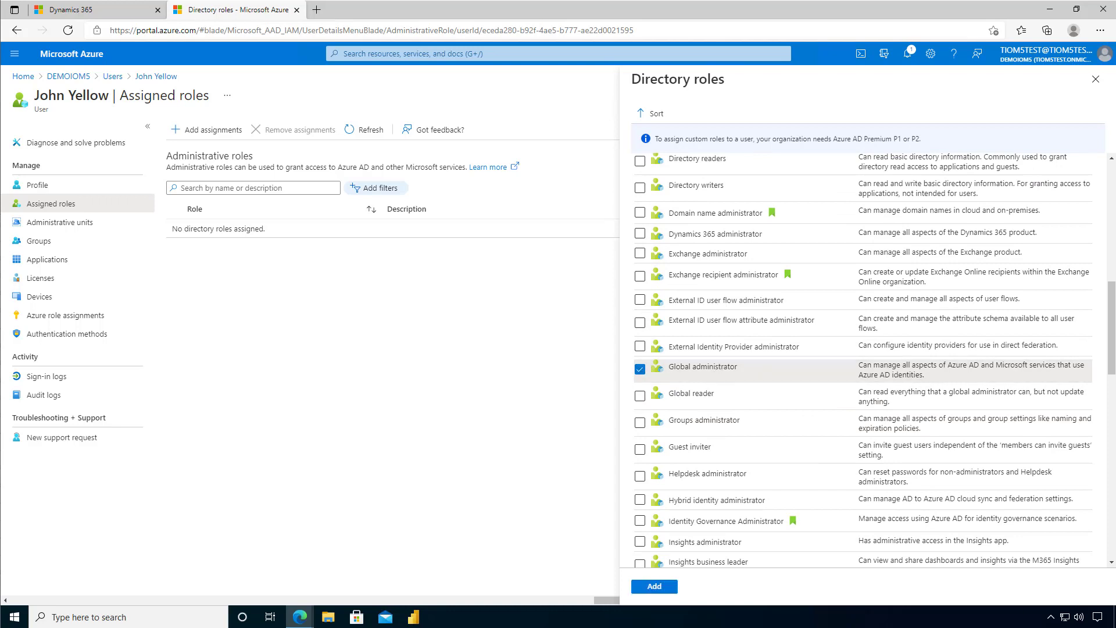
click(654, 587)
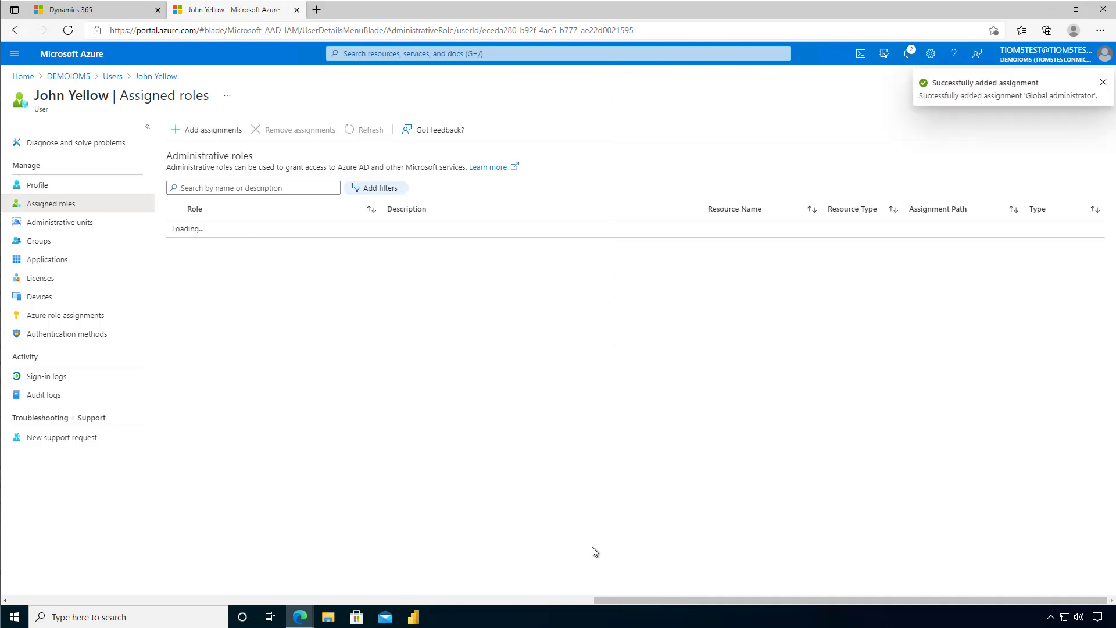
click(363, 129)
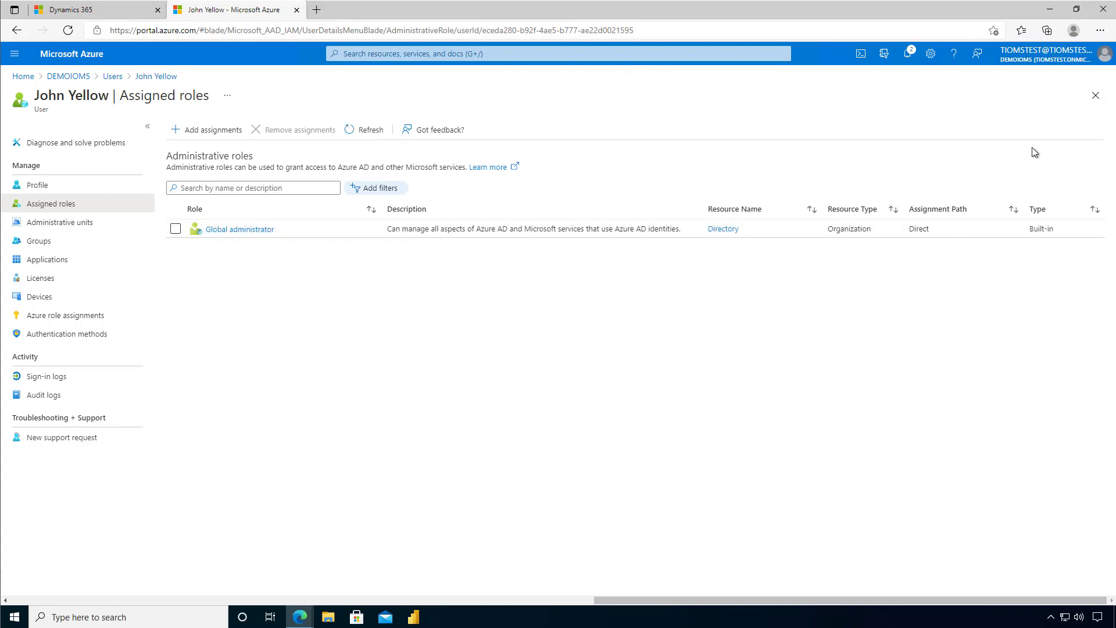
click(1096, 96)
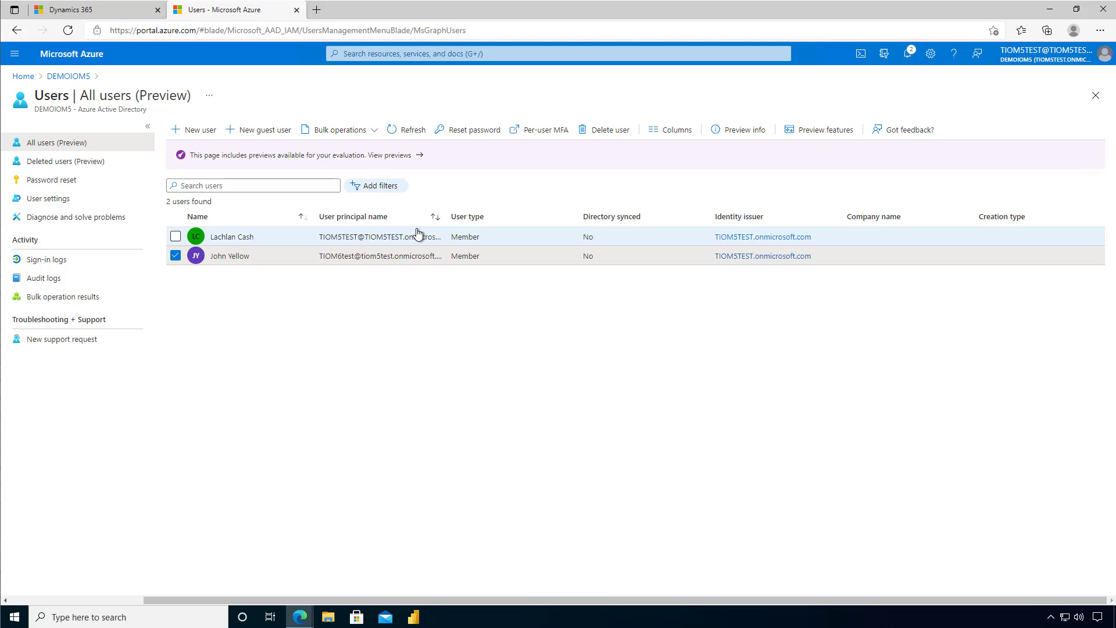
Open the Microsoft 365 admin center at admin.microsoft.com in a new browser tab, skipping the Security Defaults setup for now.
click(317, 10)
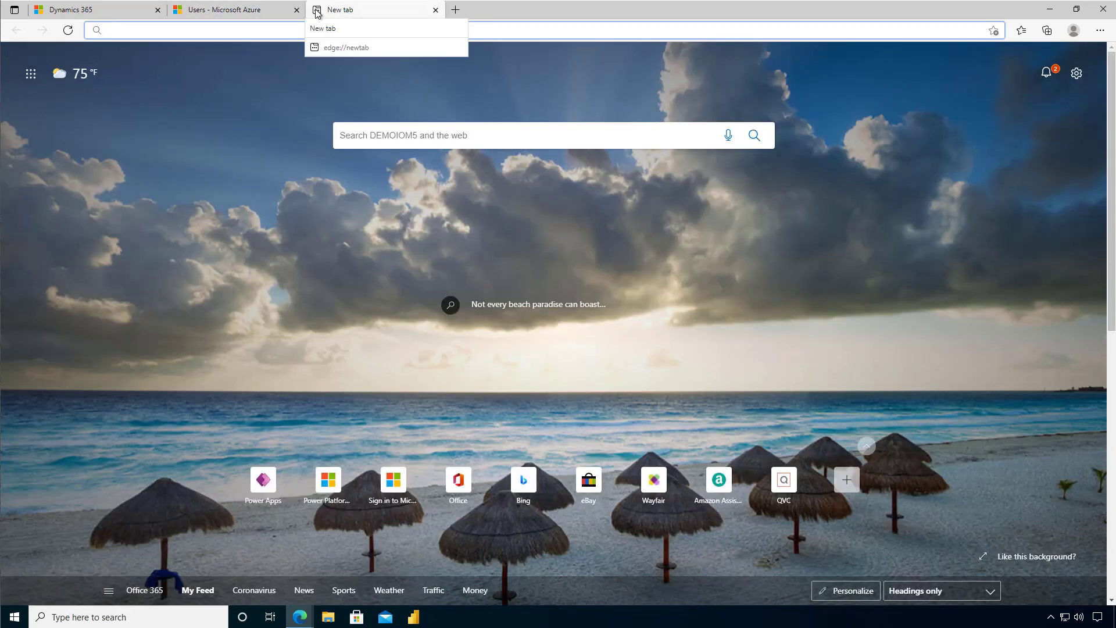
text(ad)
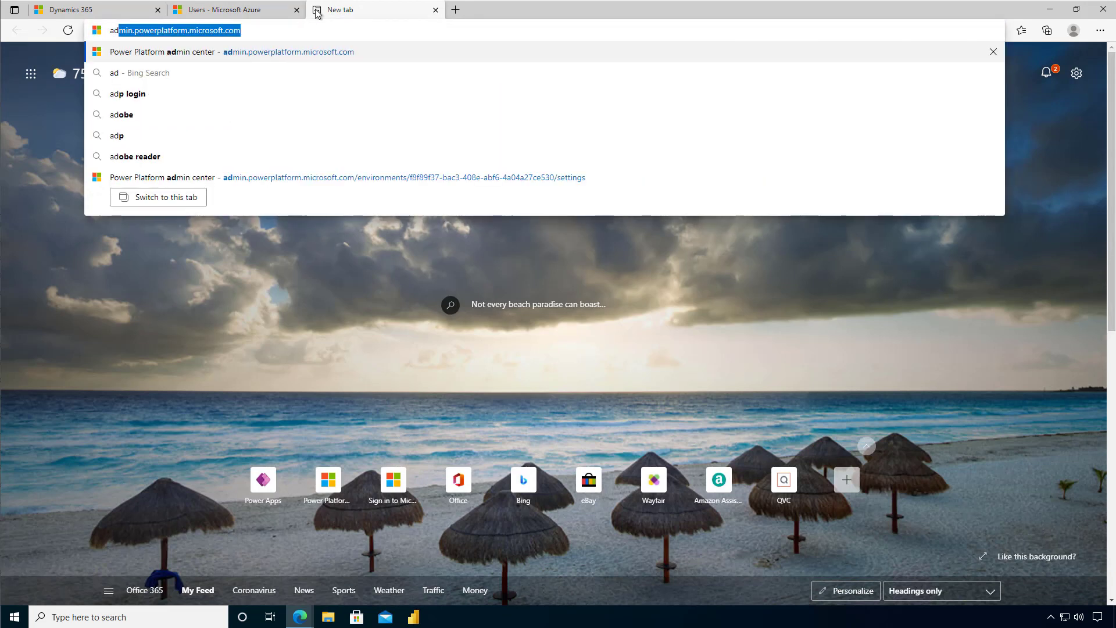
text(min.micr)
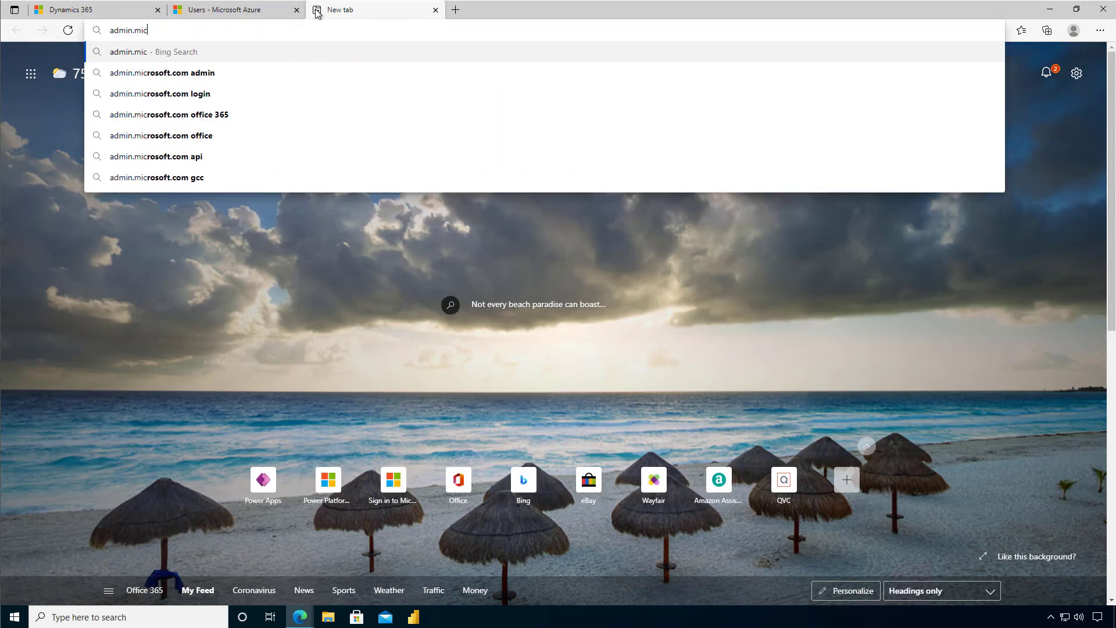
text(osoft.com)
key(Return)
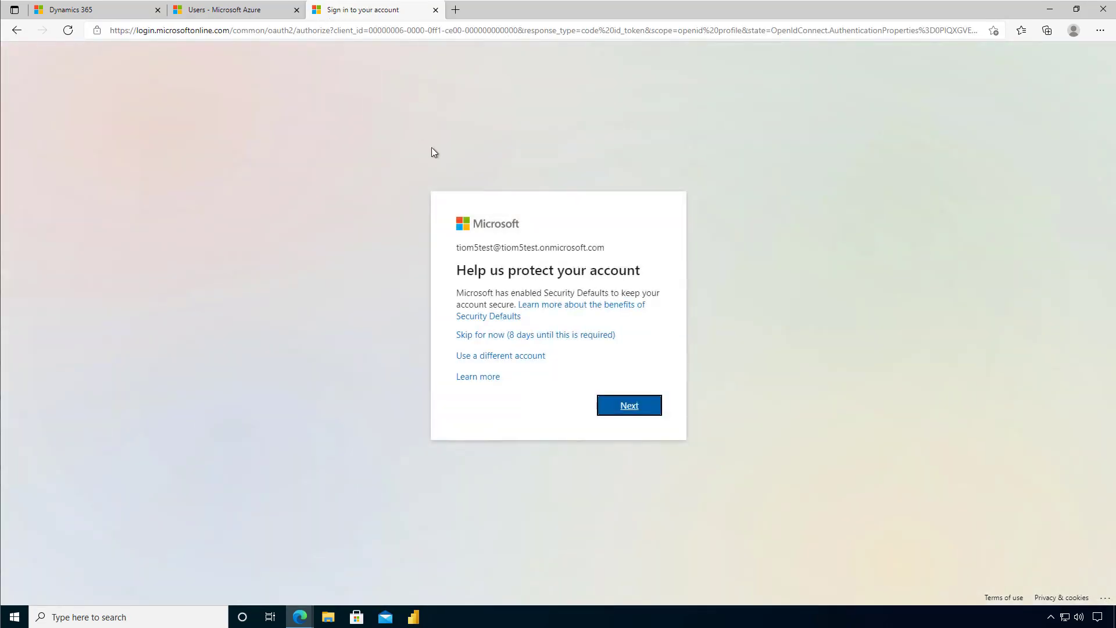
click(546, 334)
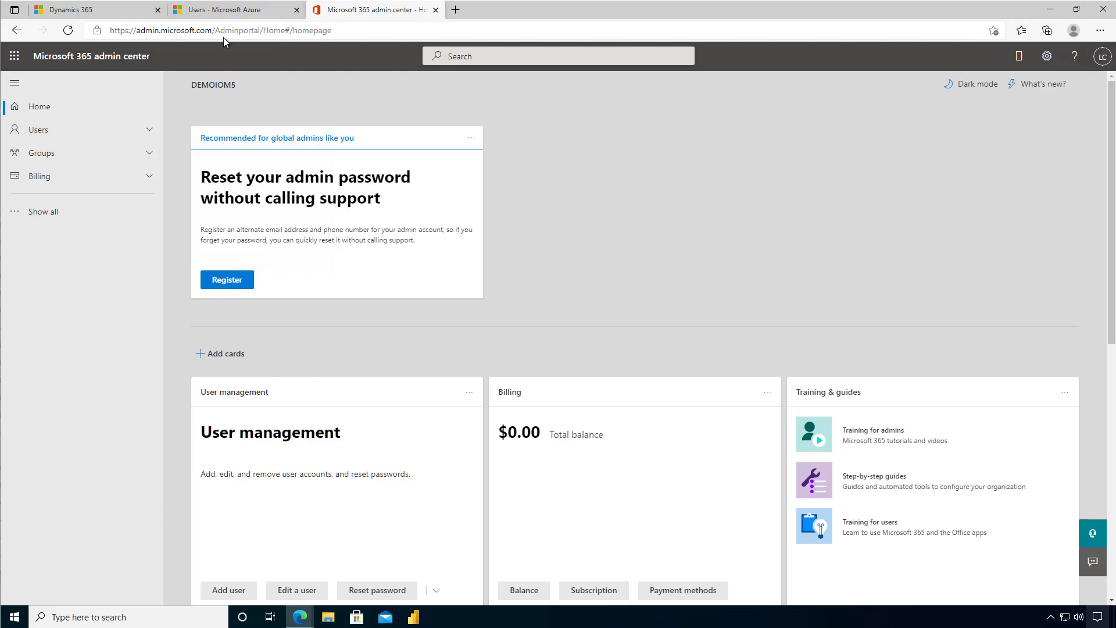
Assign the Dynamics 365 Customer Engagement Plan license to the new user among the active users and save the changes.
click(150, 129)
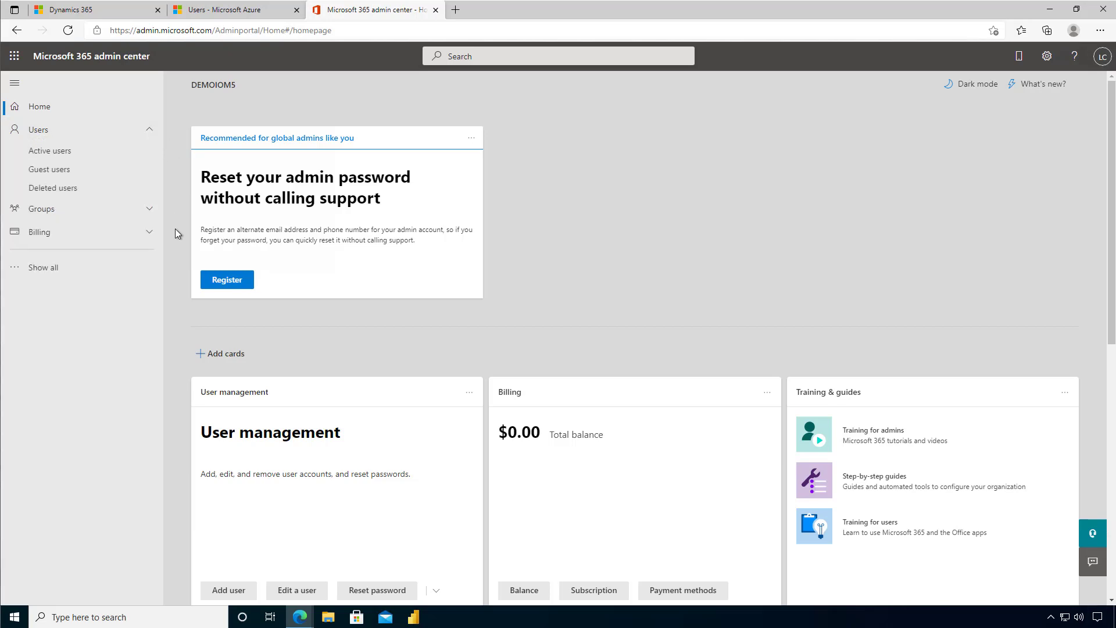
click(64, 154)
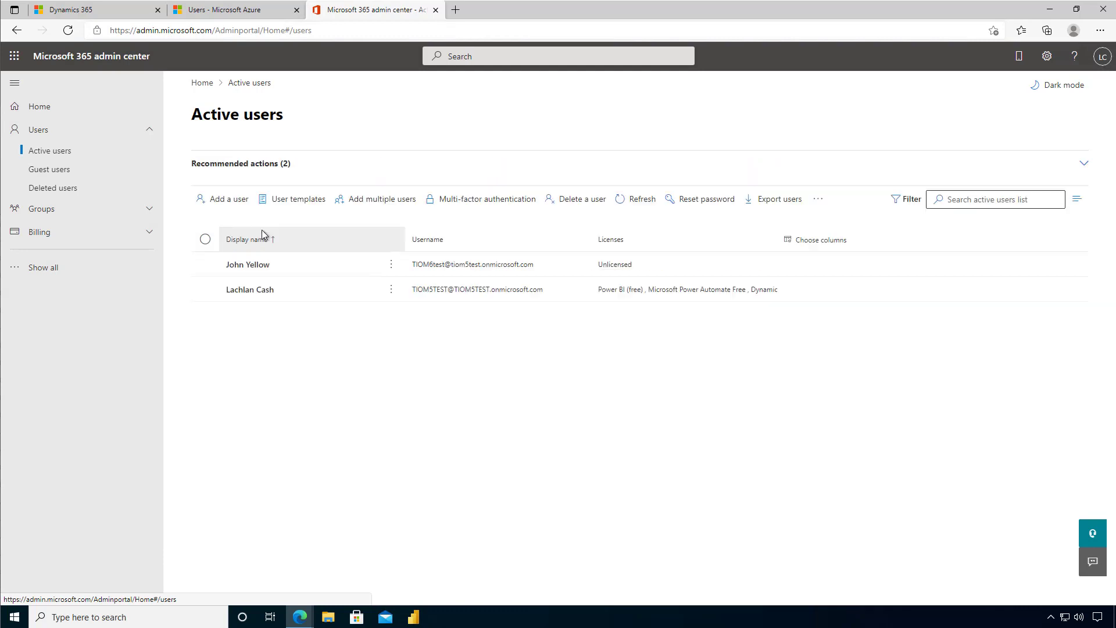
click(205, 265)
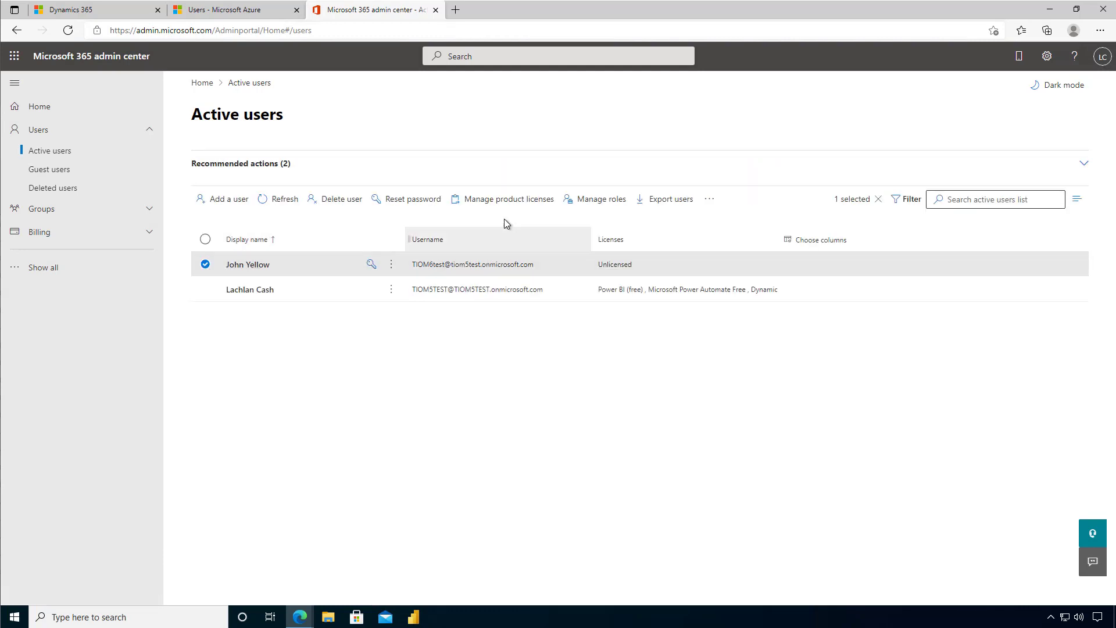
click(511, 205)
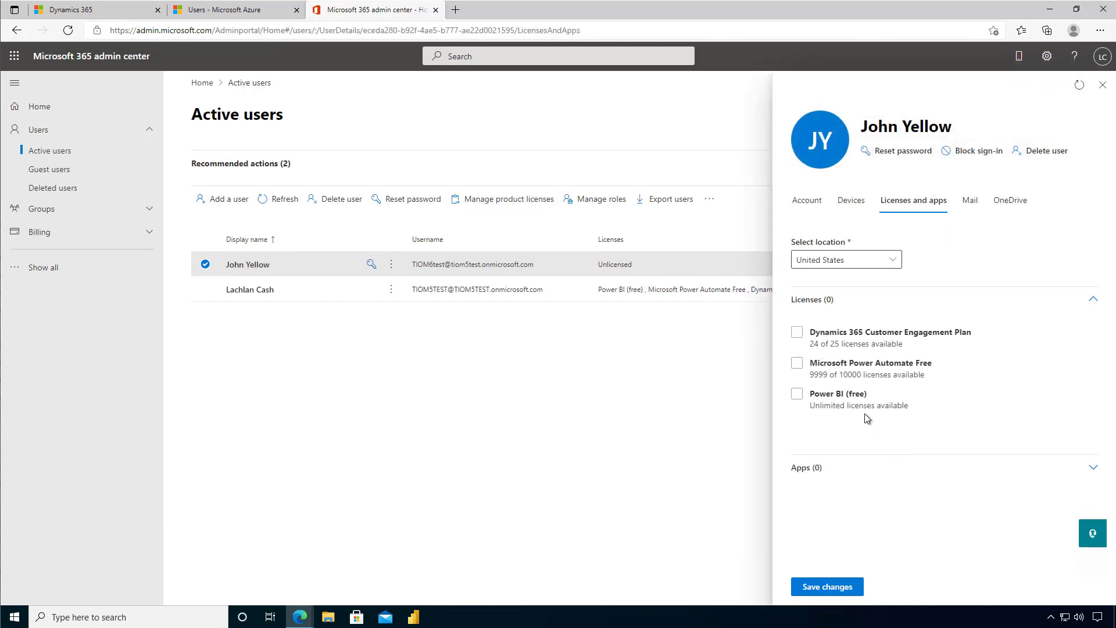
click(797, 332)
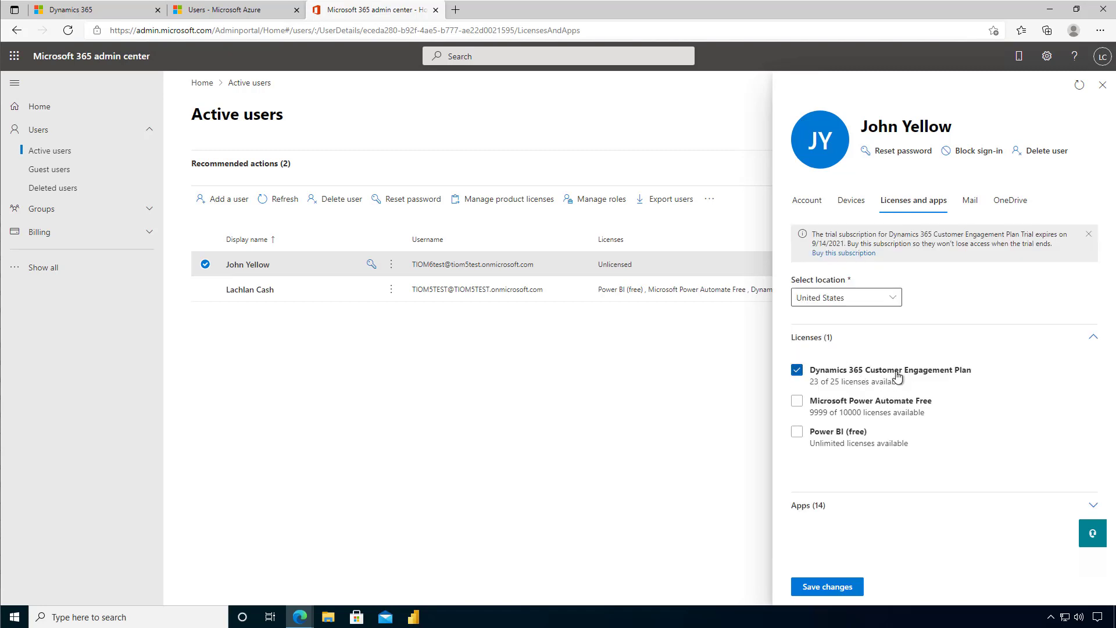
click(828, 586)
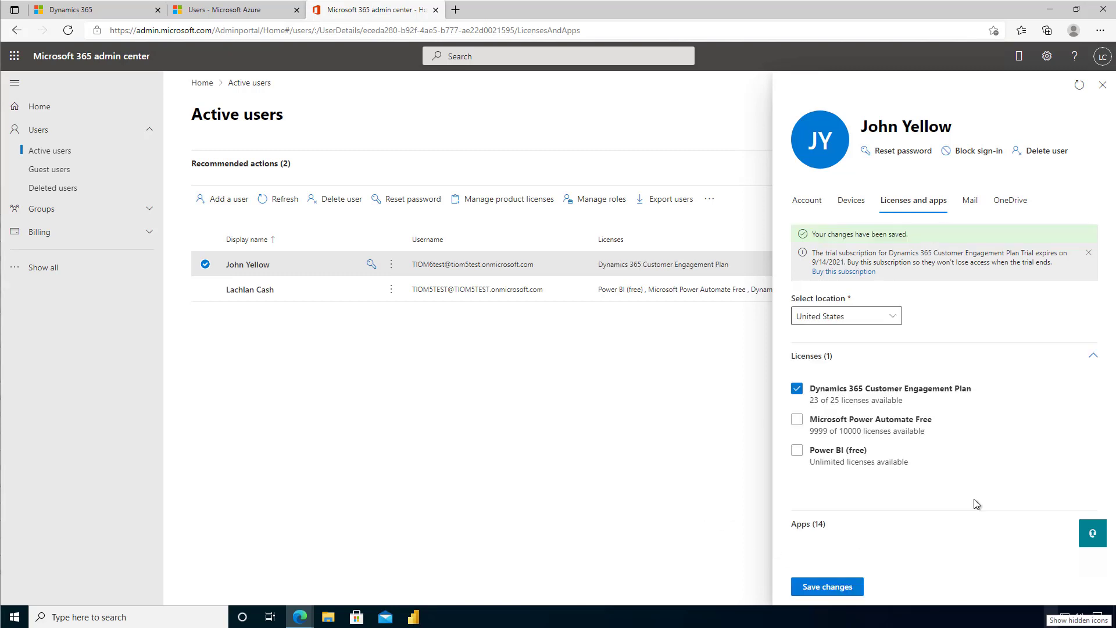
click(1103, 85)
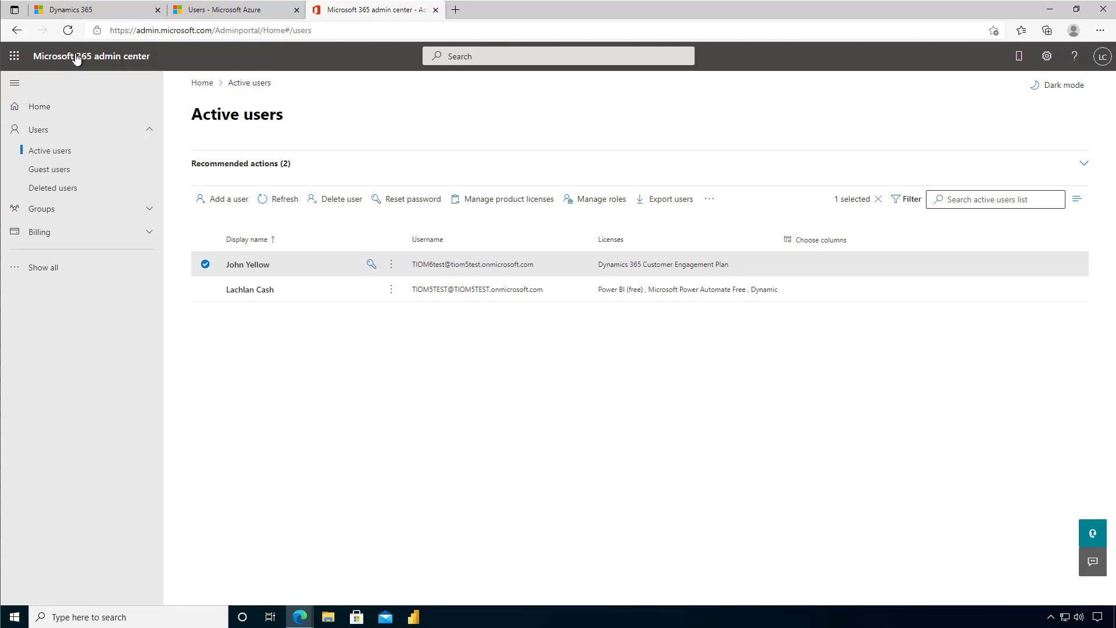
Switch to Dynamics 365 Intelligent Order Management and open the Security area of its advanced settings.
click(76, 10)
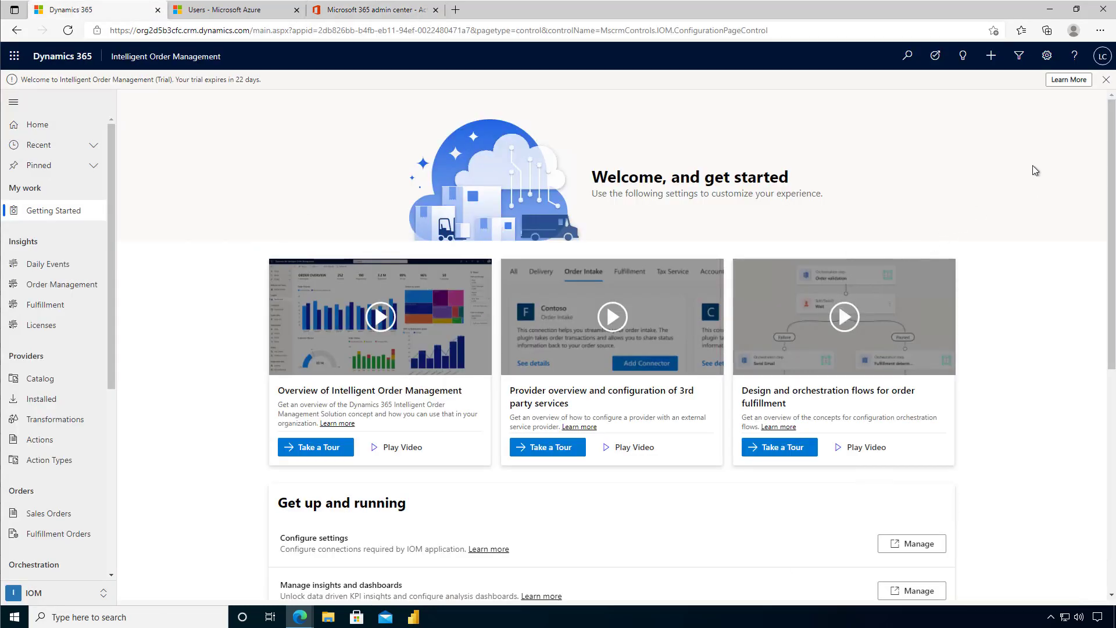
click(1047, 55)
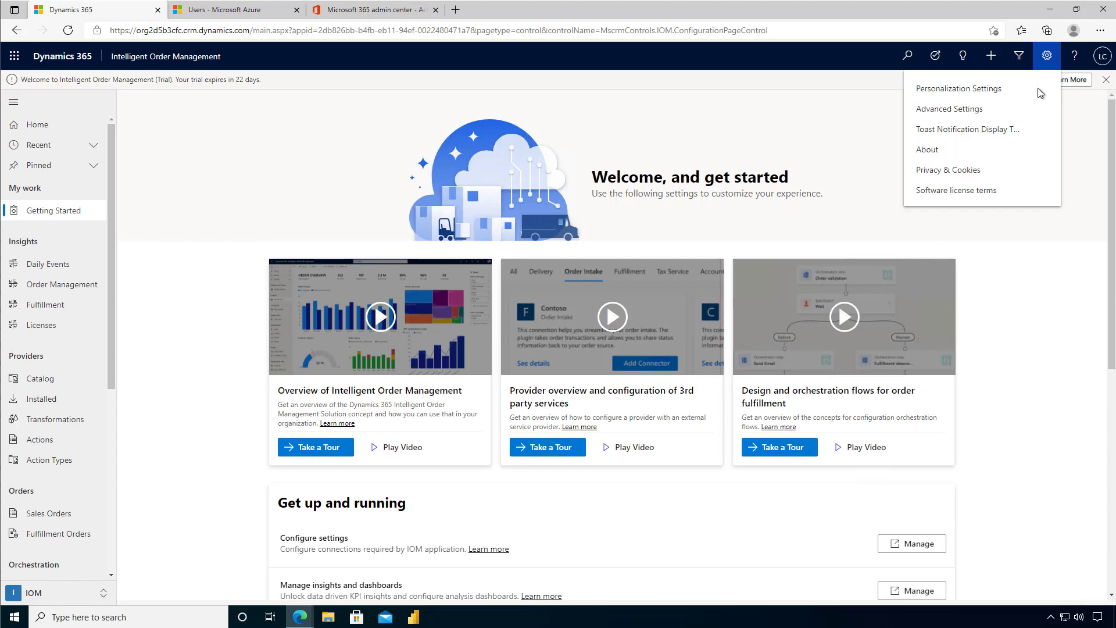
click(946, 111)
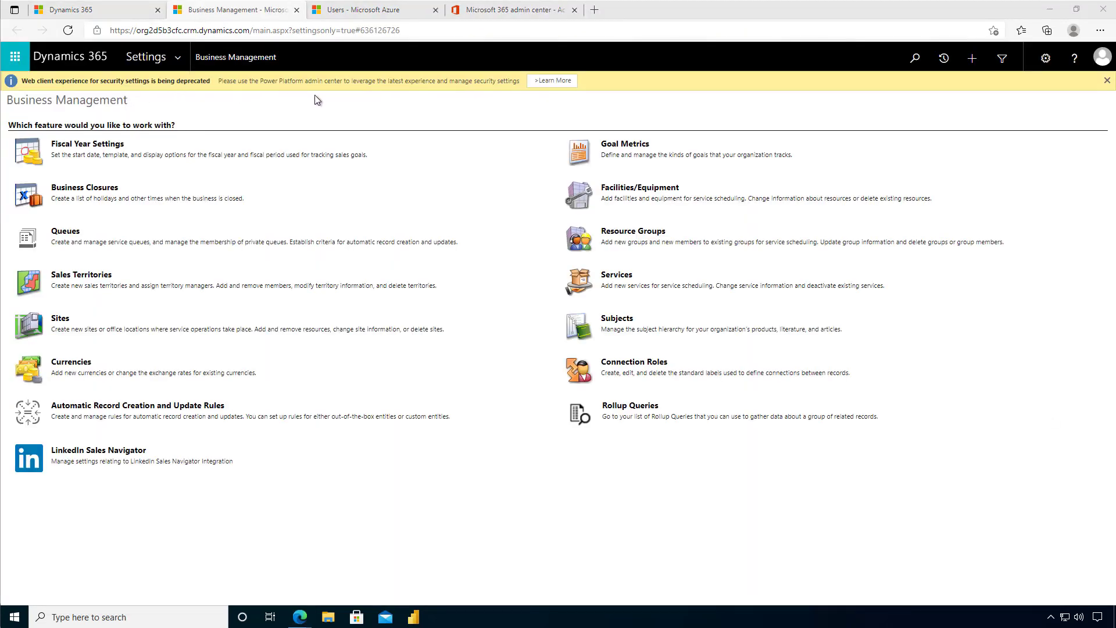
click(179, 55)
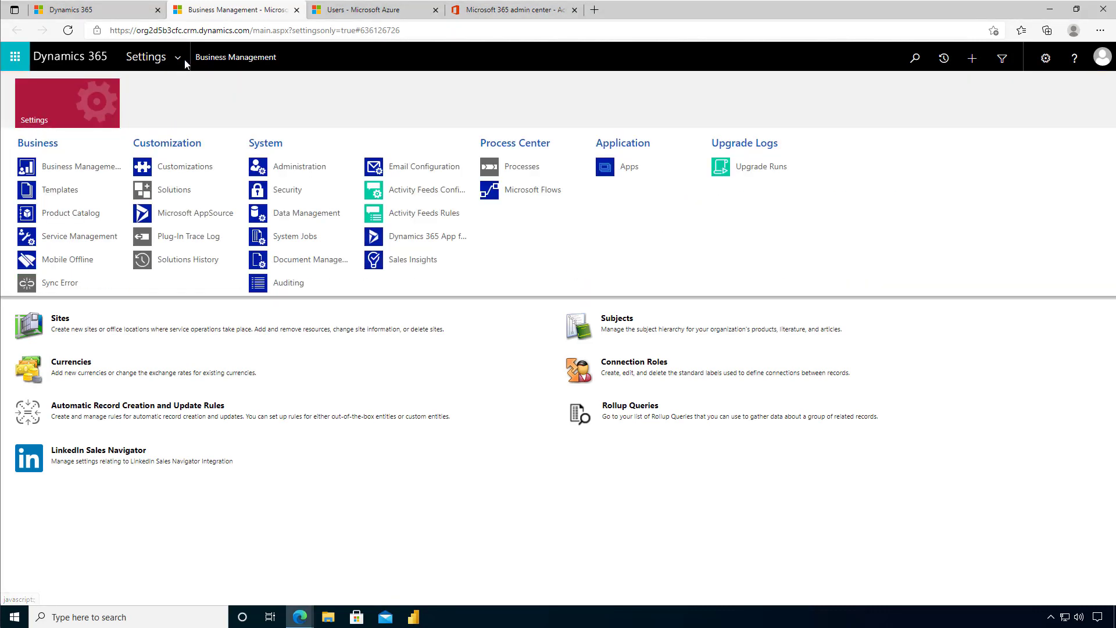
click(264, 192)
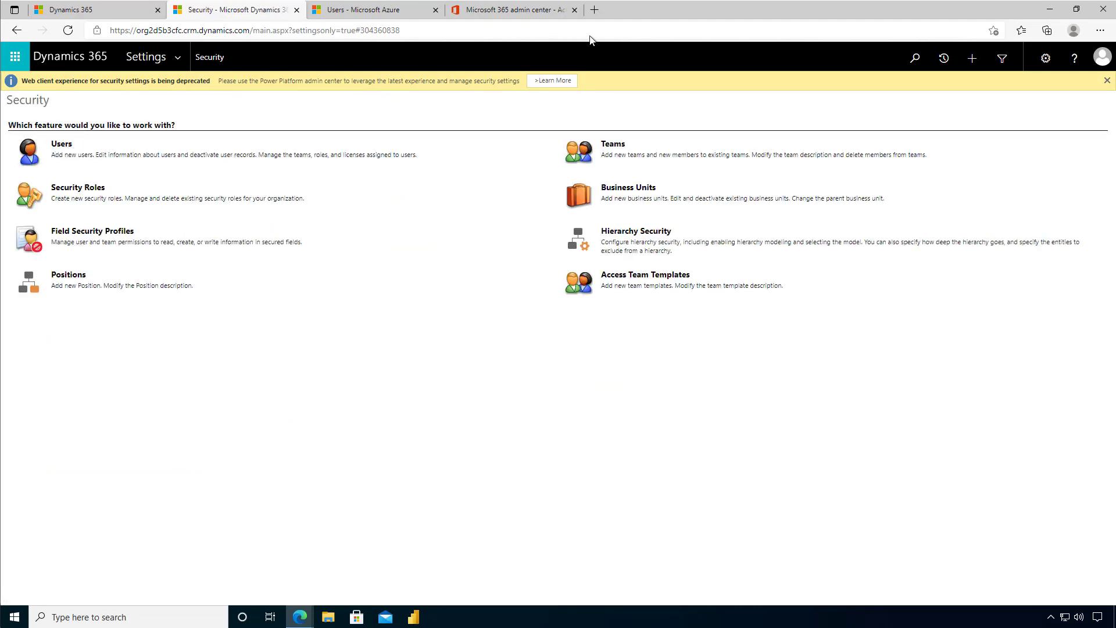
Open the Power Platform admin center in a new browser tab and go to the settings of the IOM_SubscriptionBasedTrial environment.
click(593, 10)
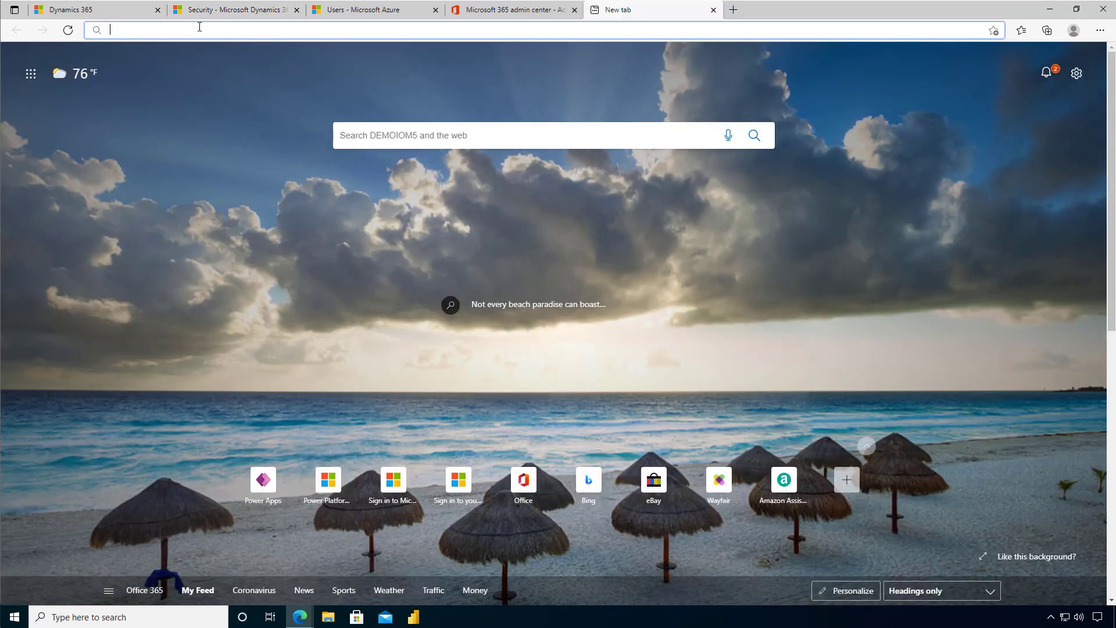
text(ad)
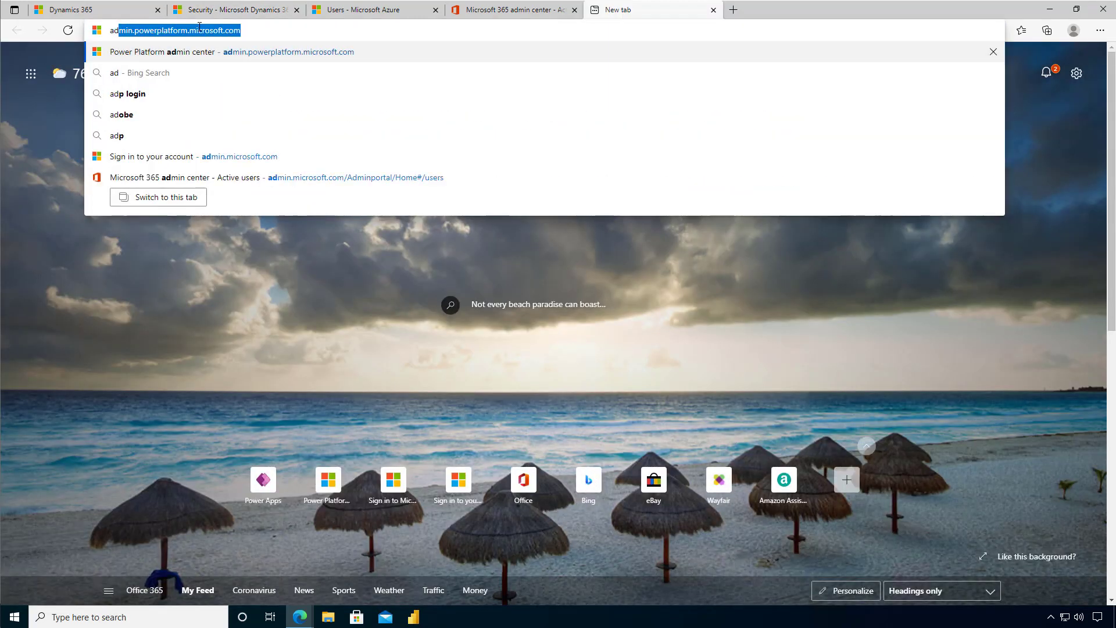
key(Return)
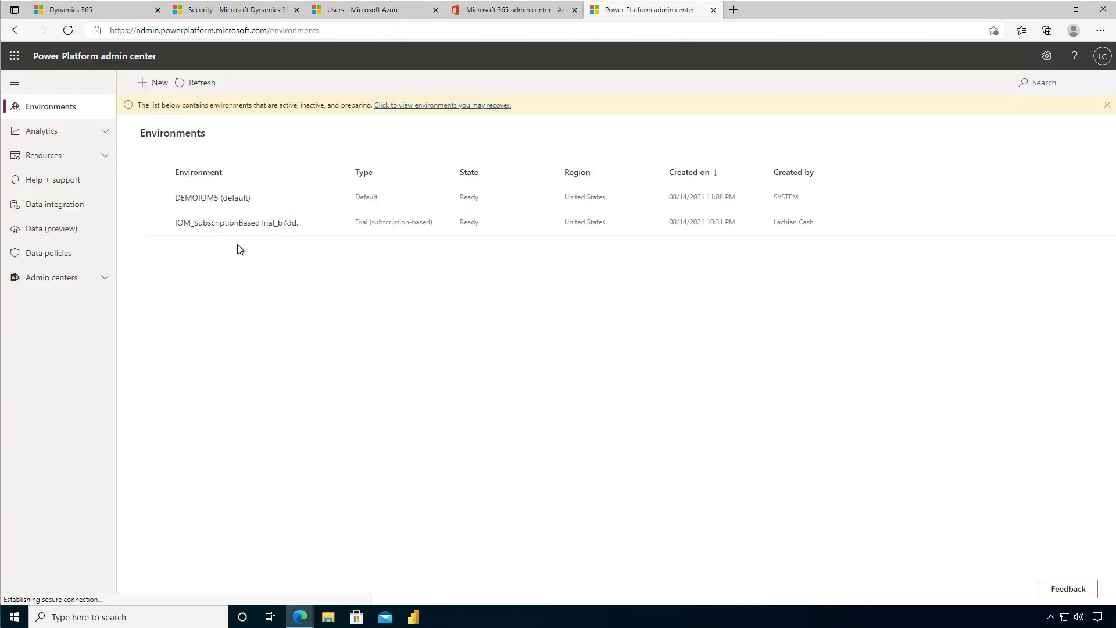
click(233, 225)
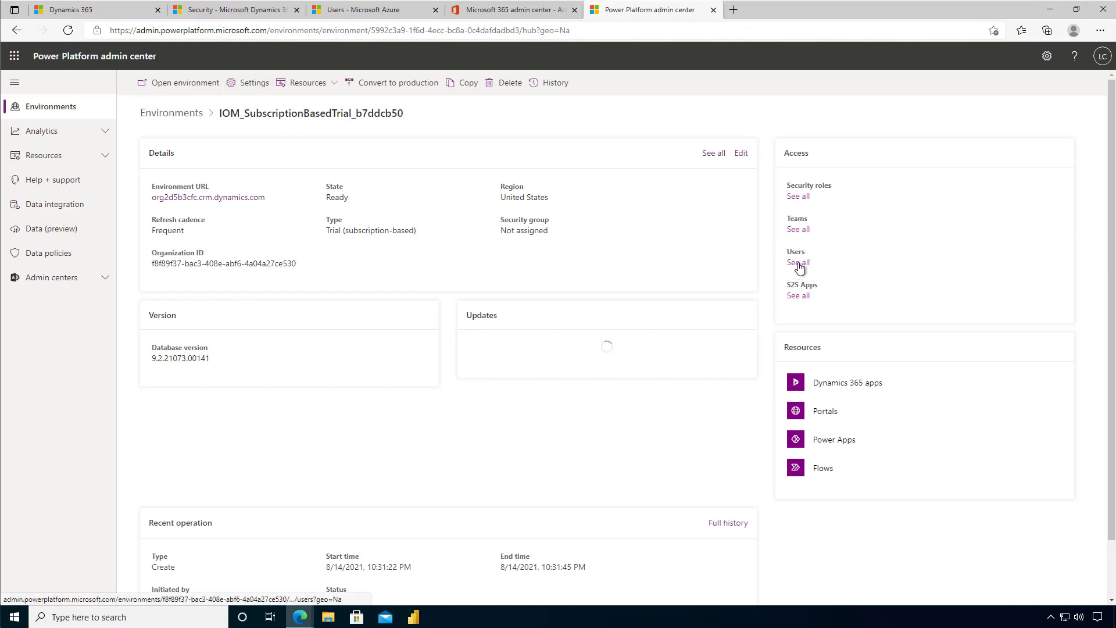
click(259, 86)
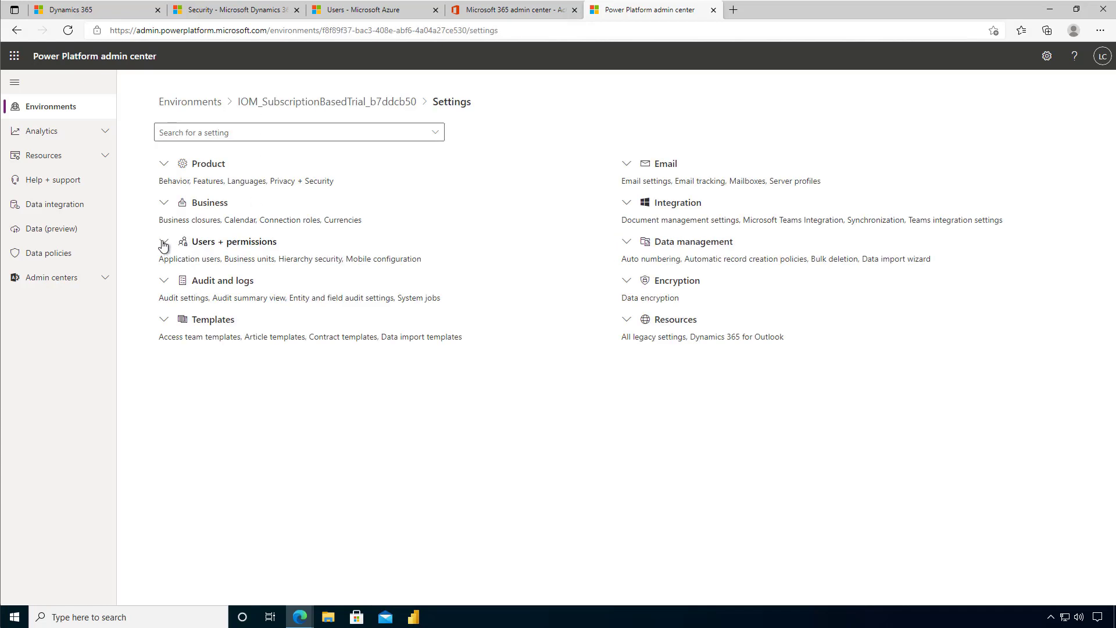
click(164, 241)
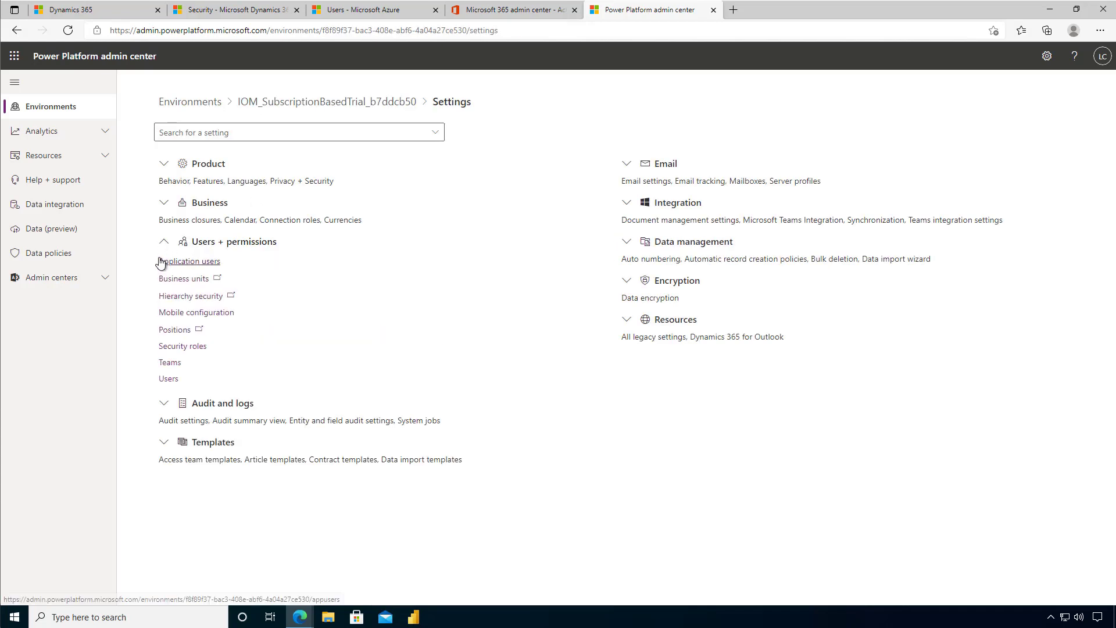
click(193, 263)
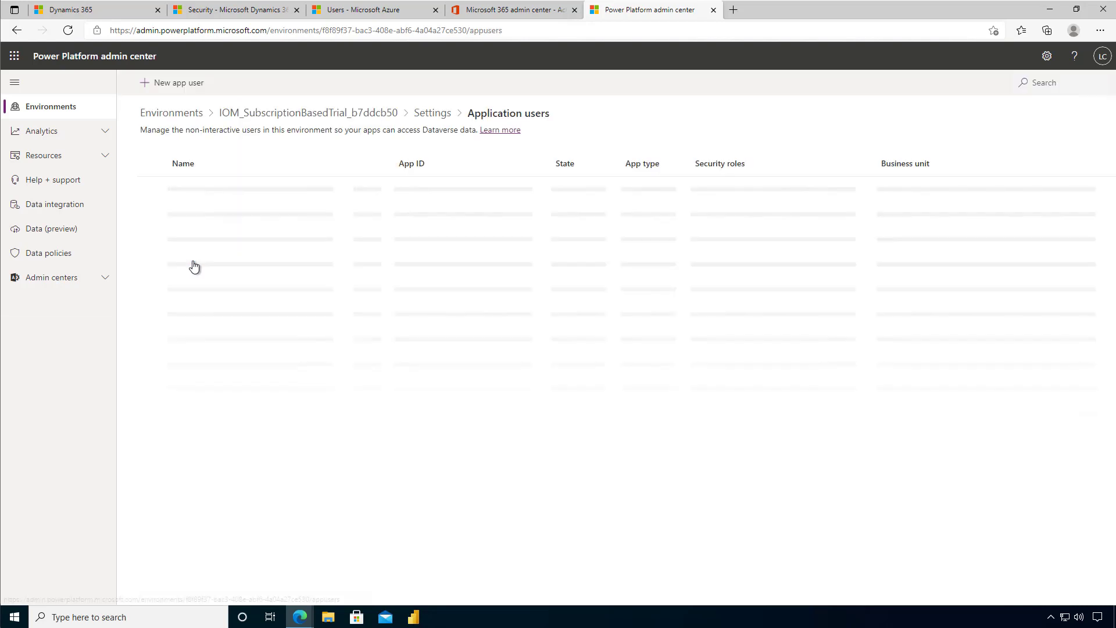
click(433, 113)
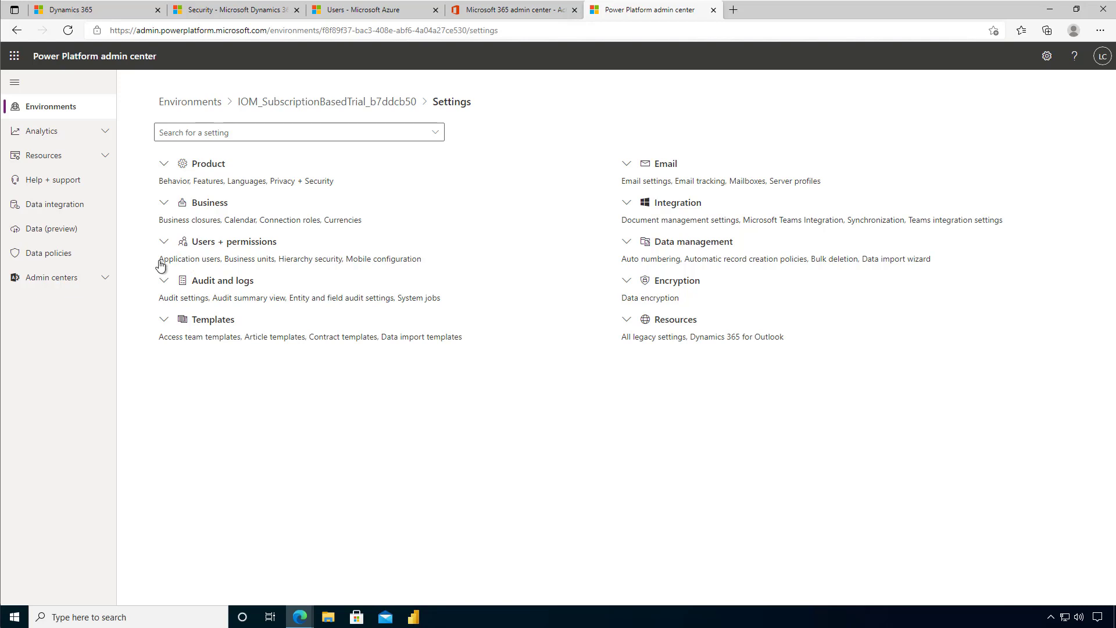
Open the environment's Users list and add the new user, finding them by their full name.
click(164, 242)
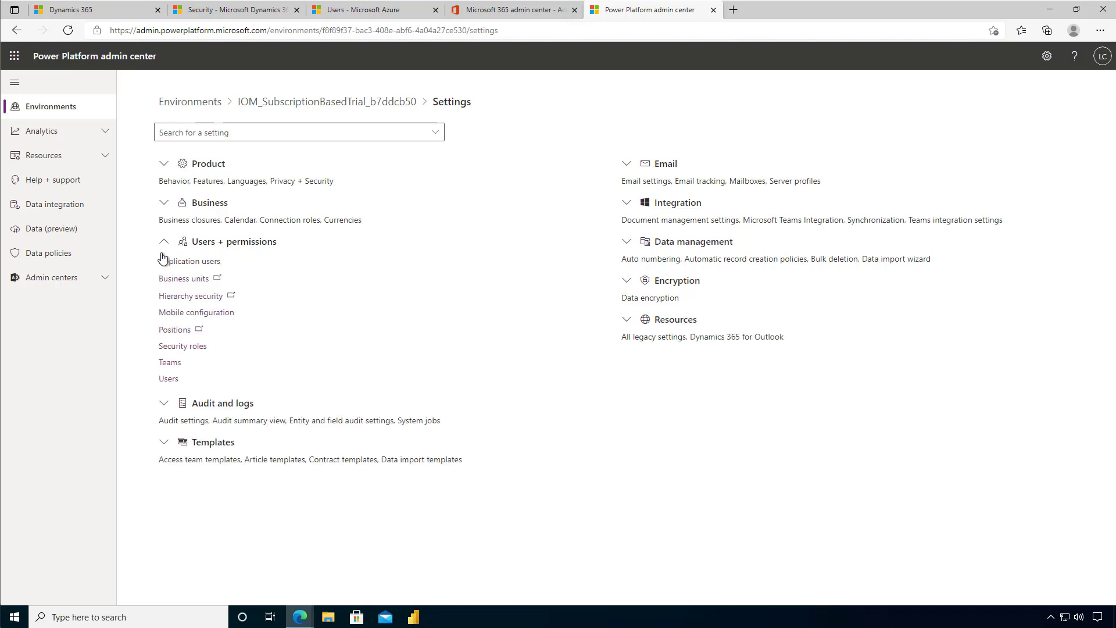
click(168, 378)
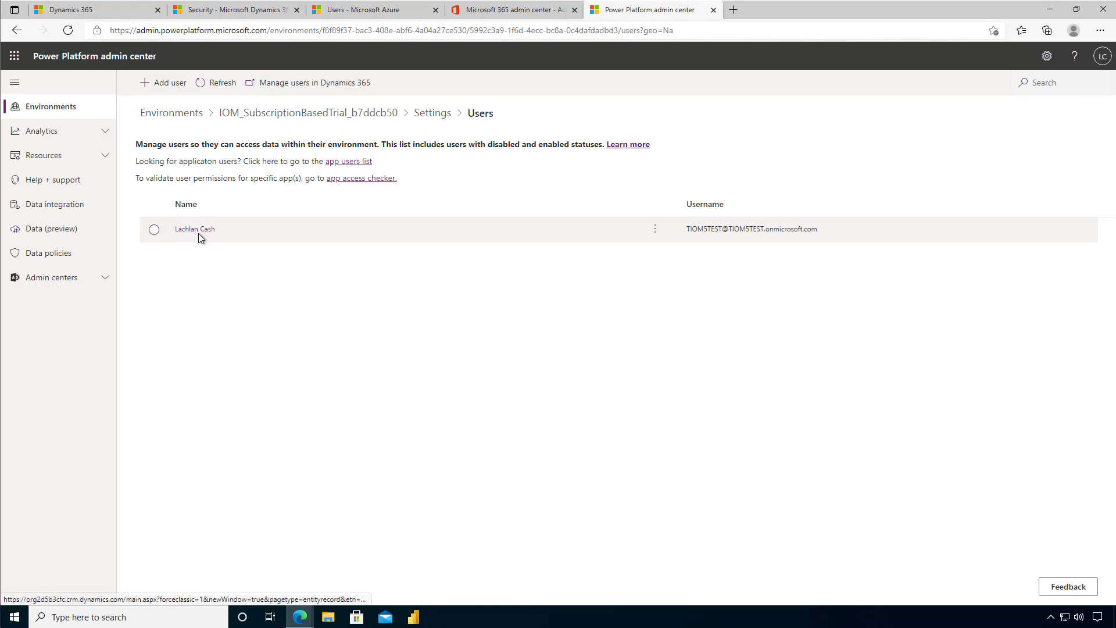
click(165, 84)
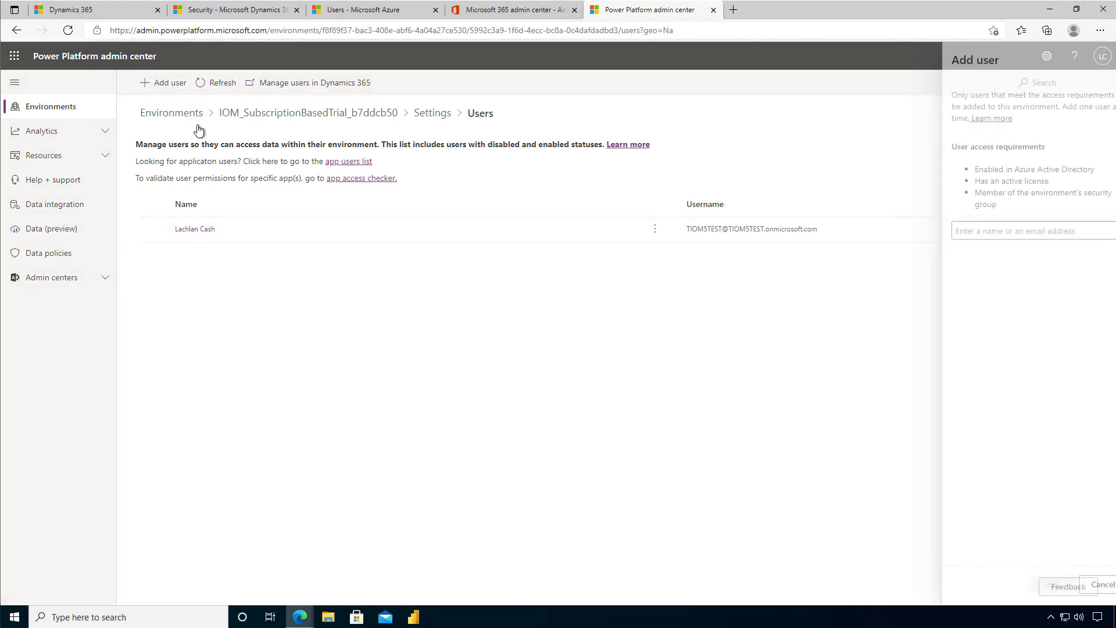
click(975, 231)
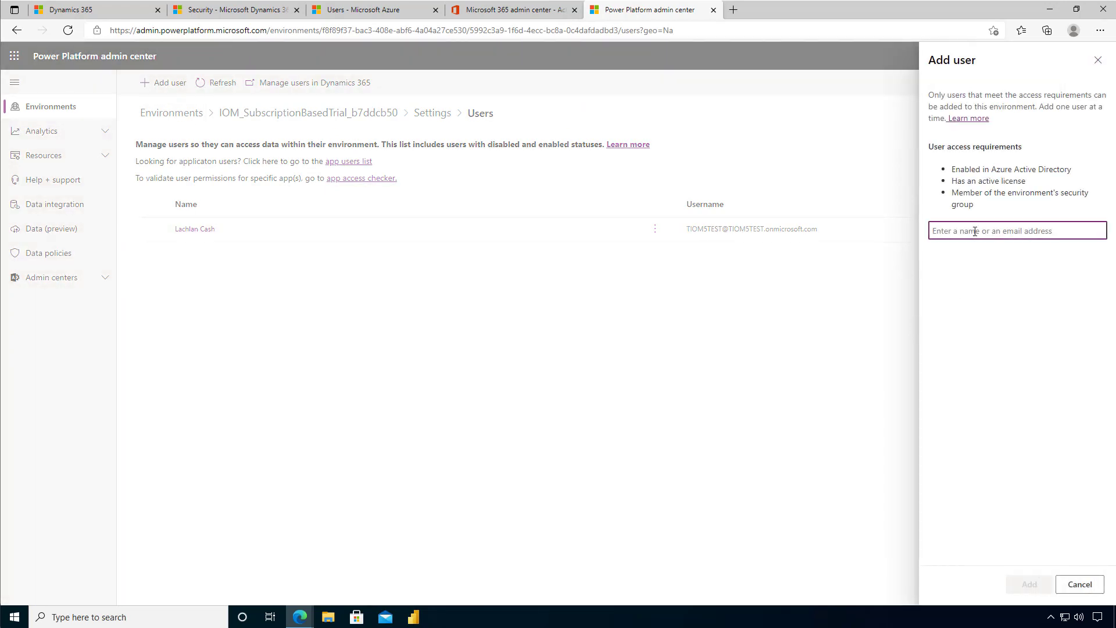
text(John Yellow)
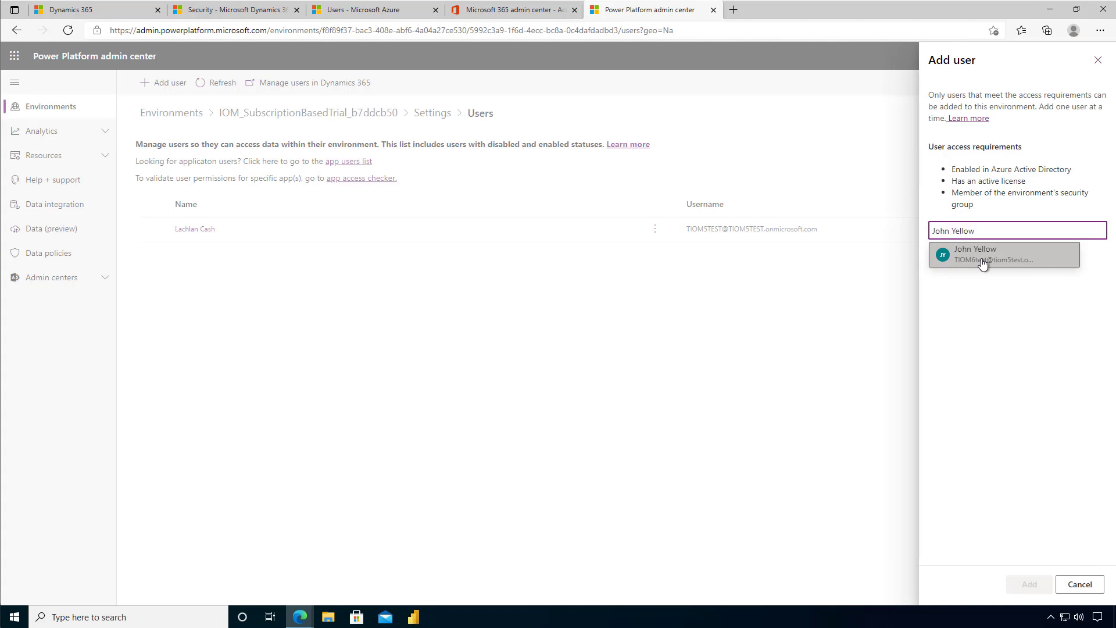
click(983, 260)
click(1032, 586)
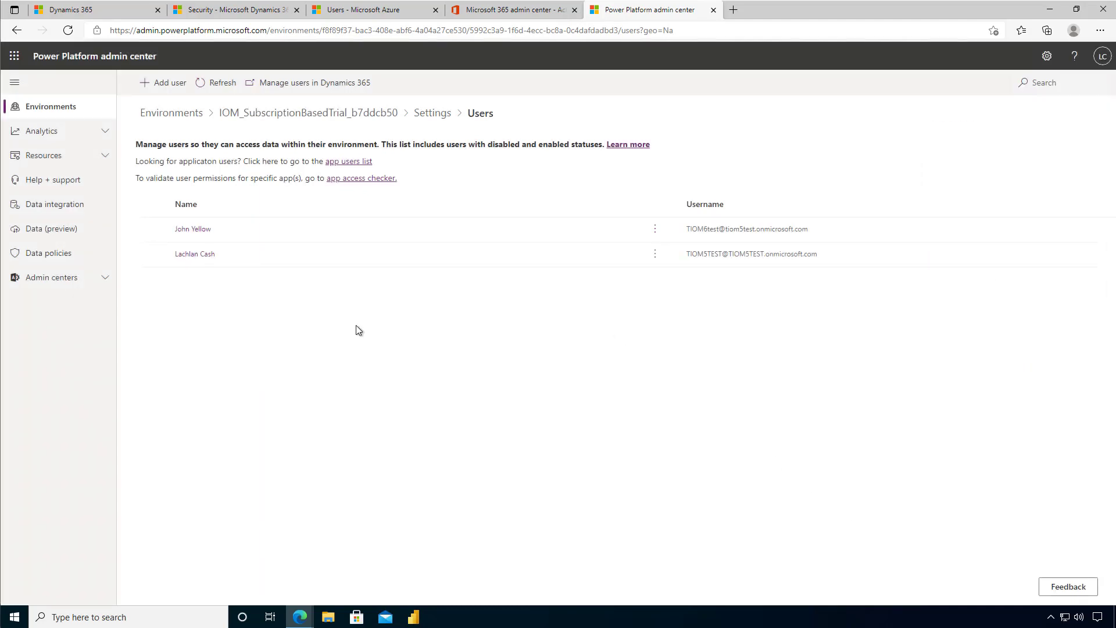
Open the new user's record and review its details down to the access mode in the Administration section.
click(162, 229)
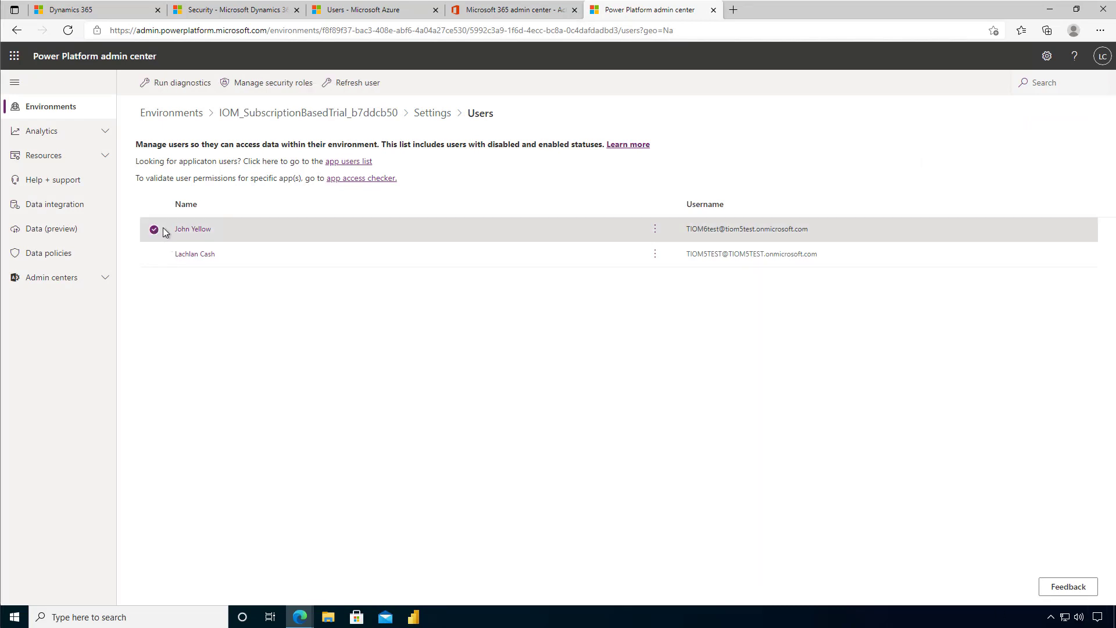
click(193, 229)
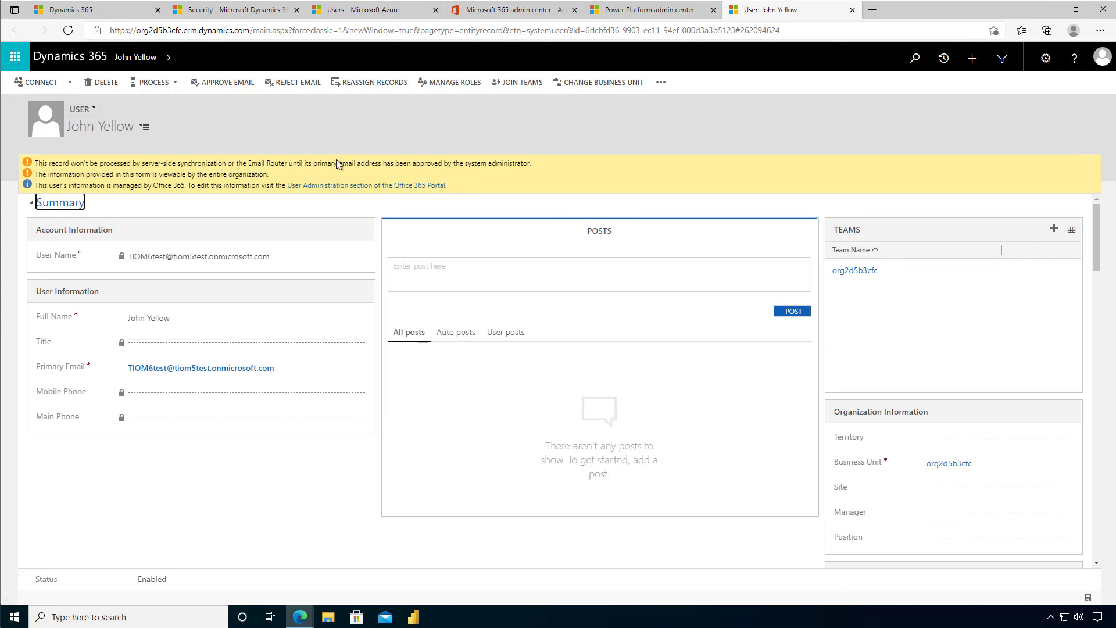
scroll(336, 452, down, 2)
scroll(333, 463, down, 8)
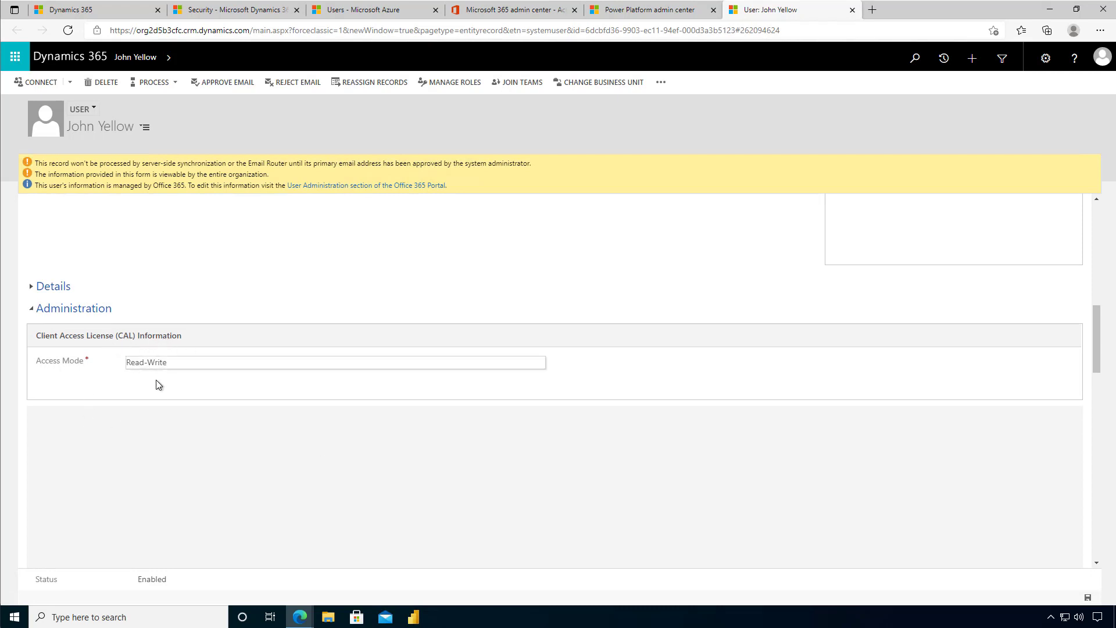
scroll(364, 291, up, 8)
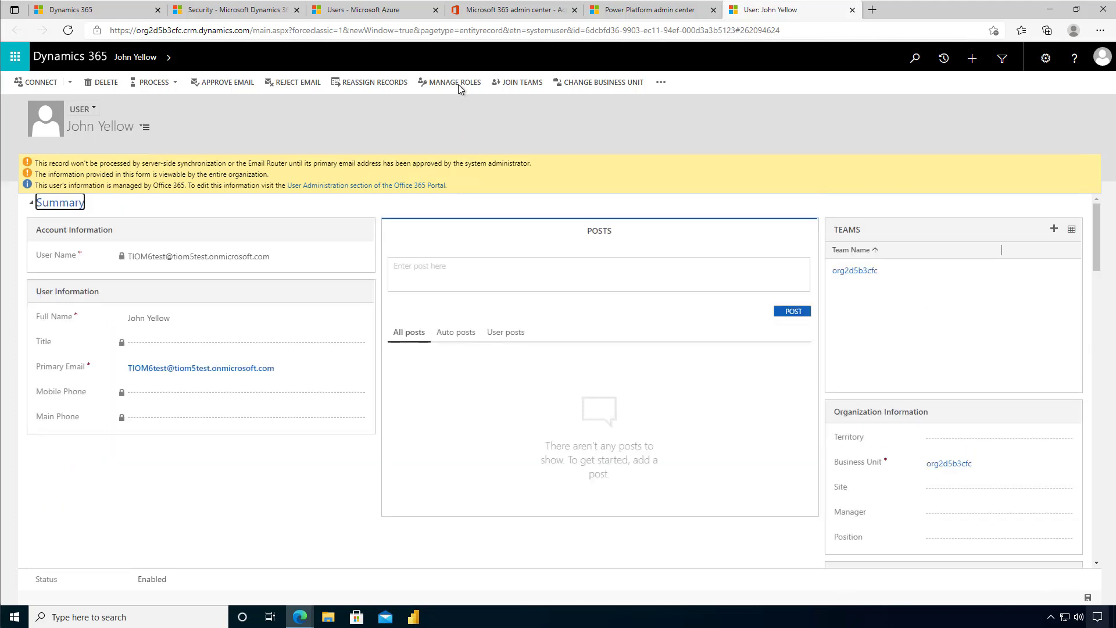
Assign the Basic User and System Administrator security roles to the new user.
click(458, 83)
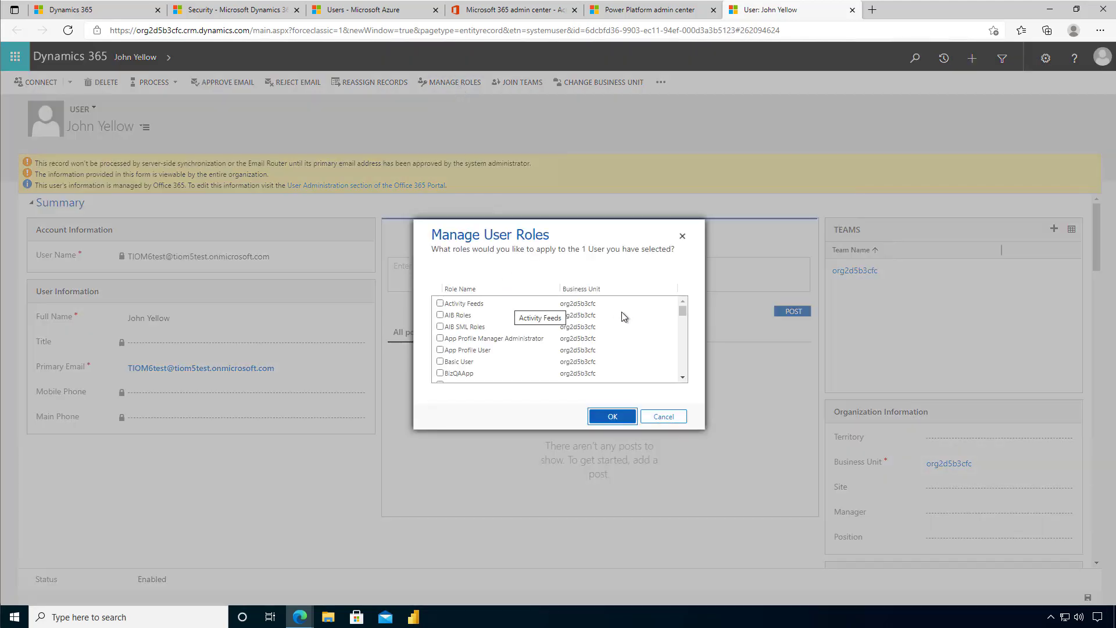
click(441, 362)
drag(680, 316, 684, 344)
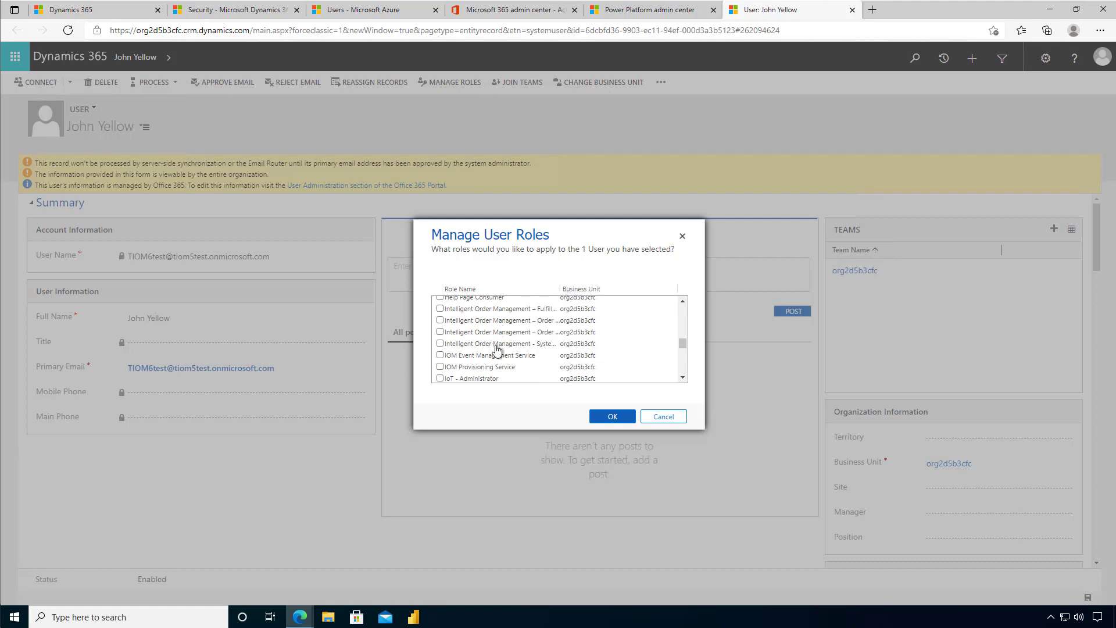
scroll(530, 356, down, 1)
scroll(532, 360, down, 5)
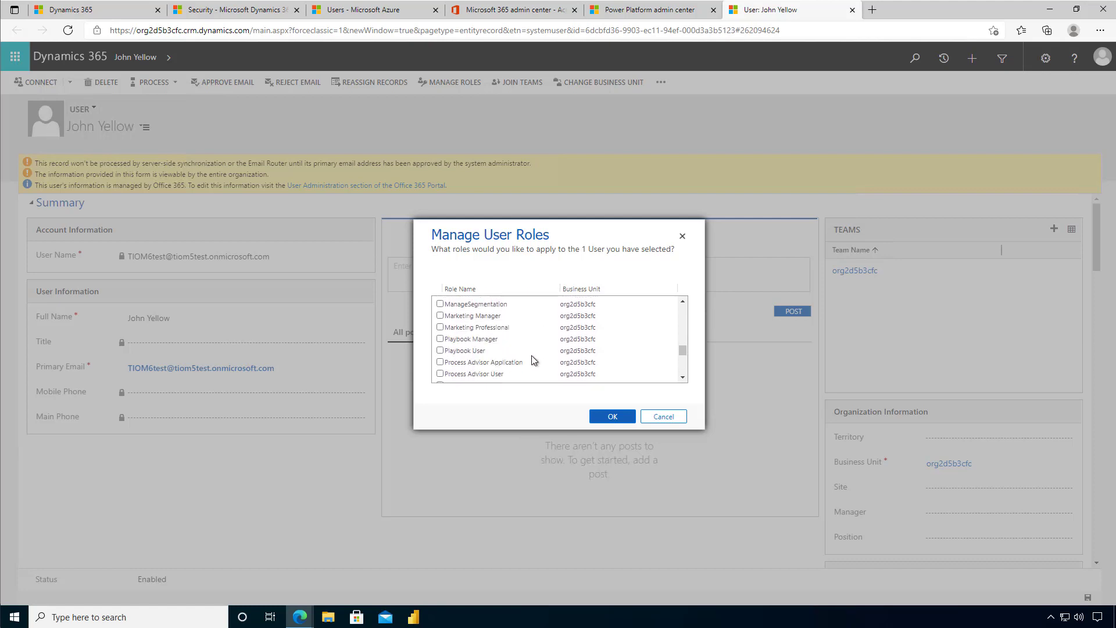
scroll(532, 360, down, 3)
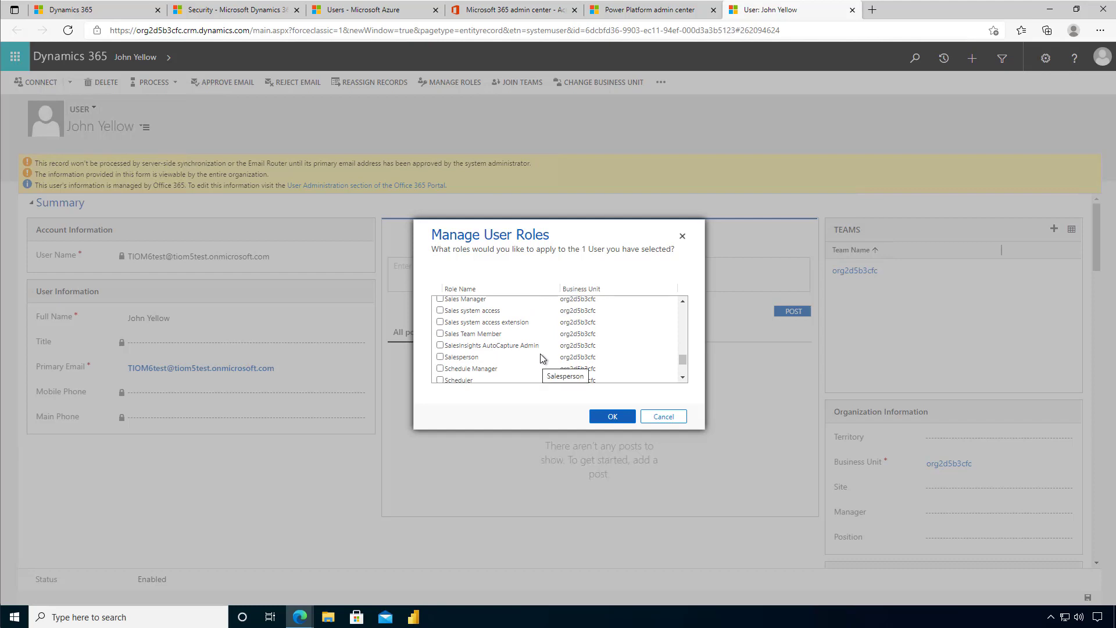
scroll(541, 355, up, 1)
scroll(539, 353, down, 10)
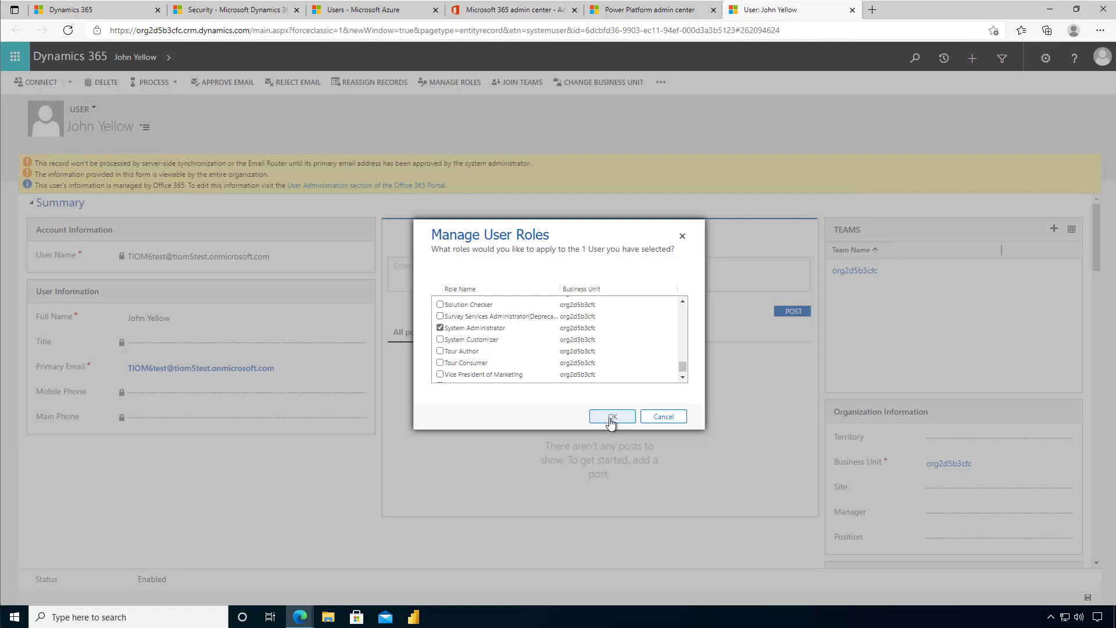
click(612, 417)
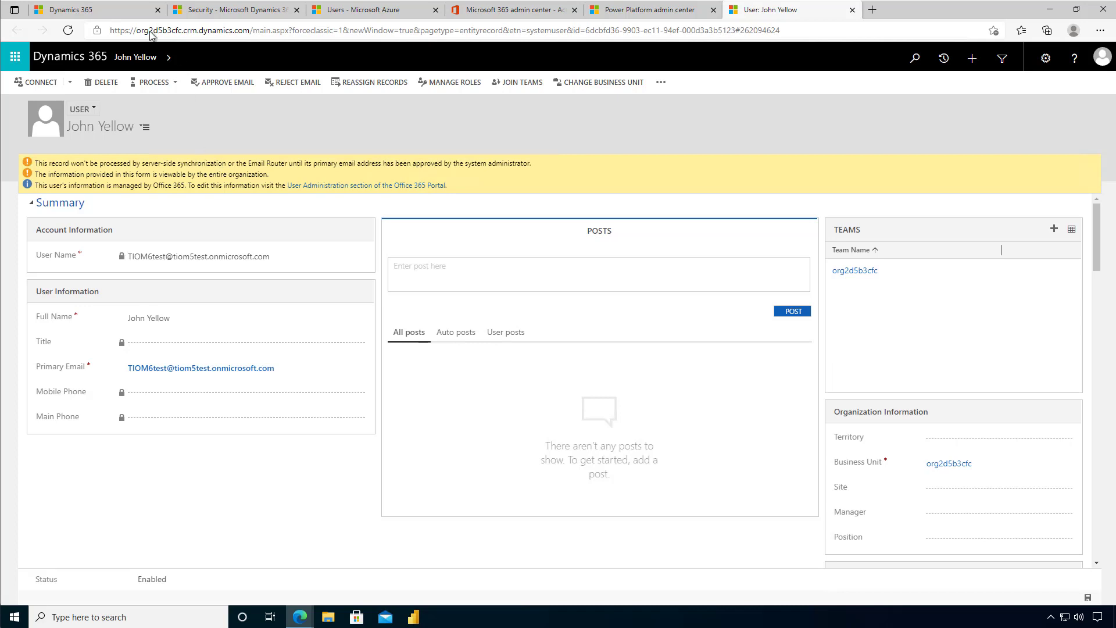
click(134, 10)
click(190, 32)
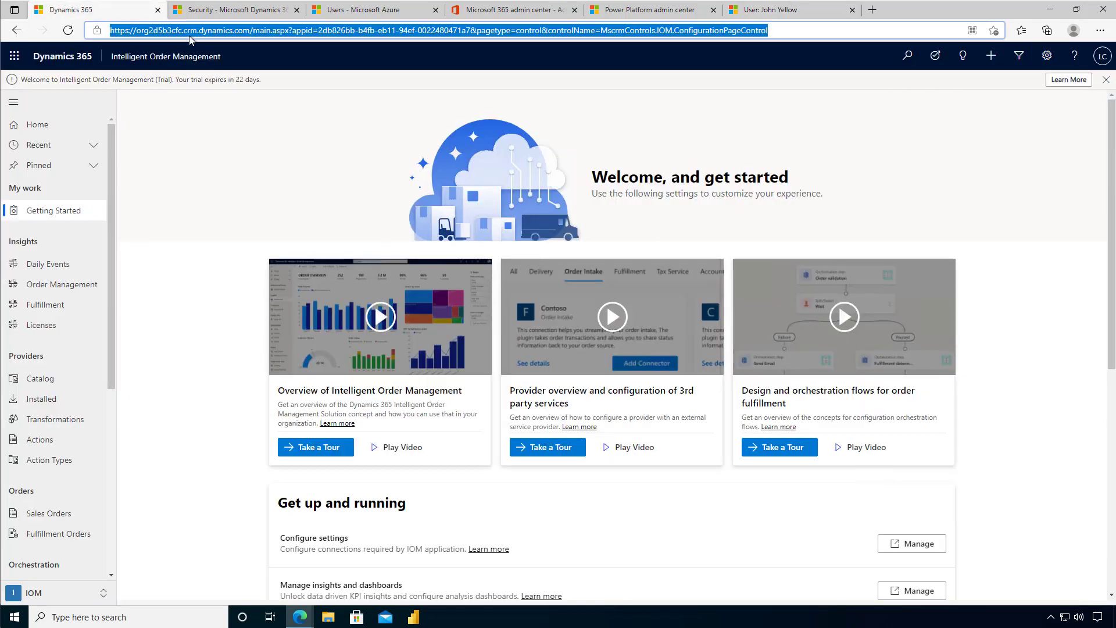
click(245, 29)
drag(248, 30, 105, 28)
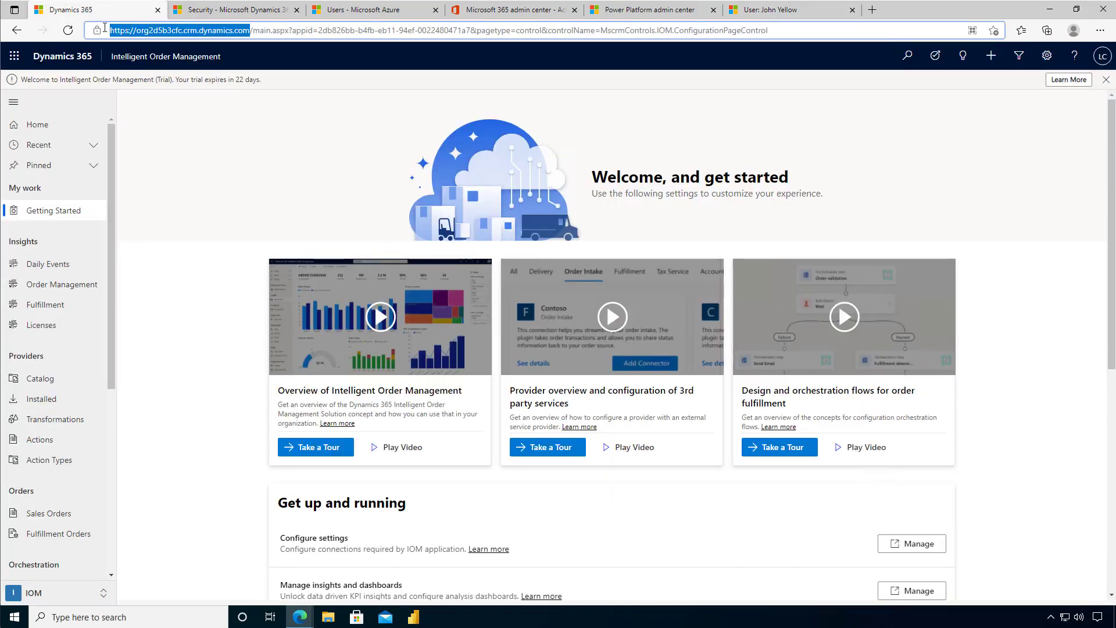